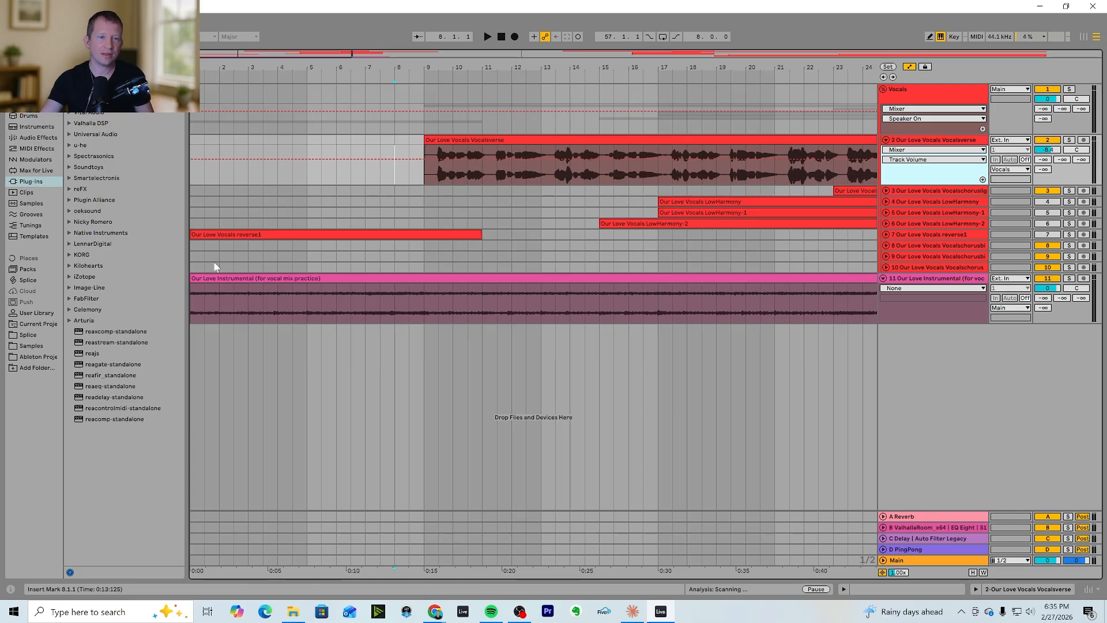
Play the Vocalsverse clip from bar 9 against the instrumental and adjust the Vocalsverse track volume
click(339, 278)
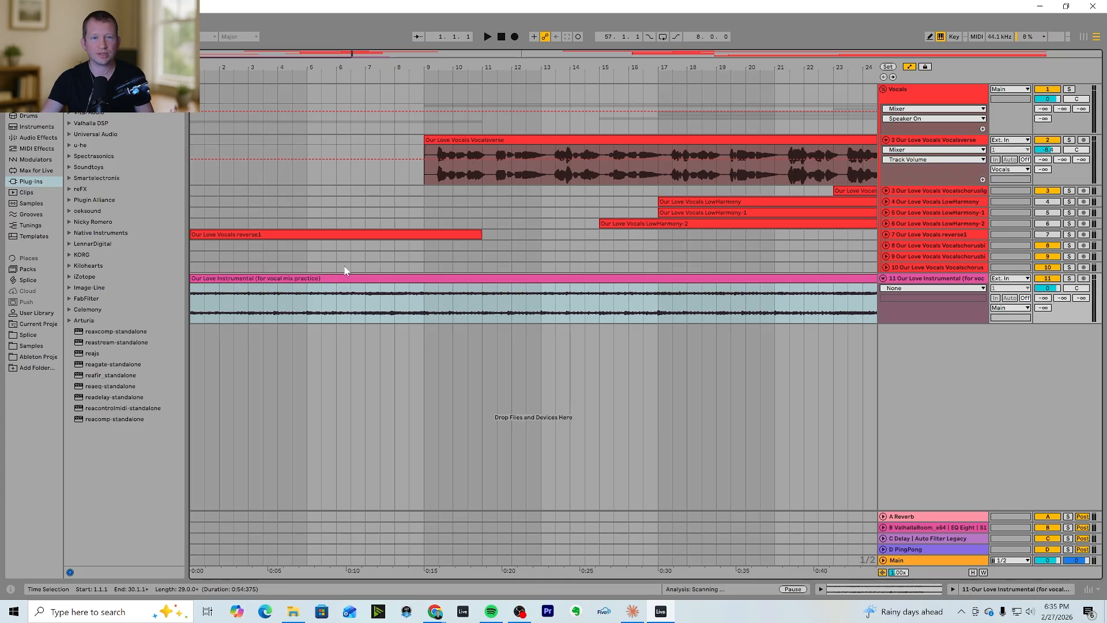
click(471, 173)
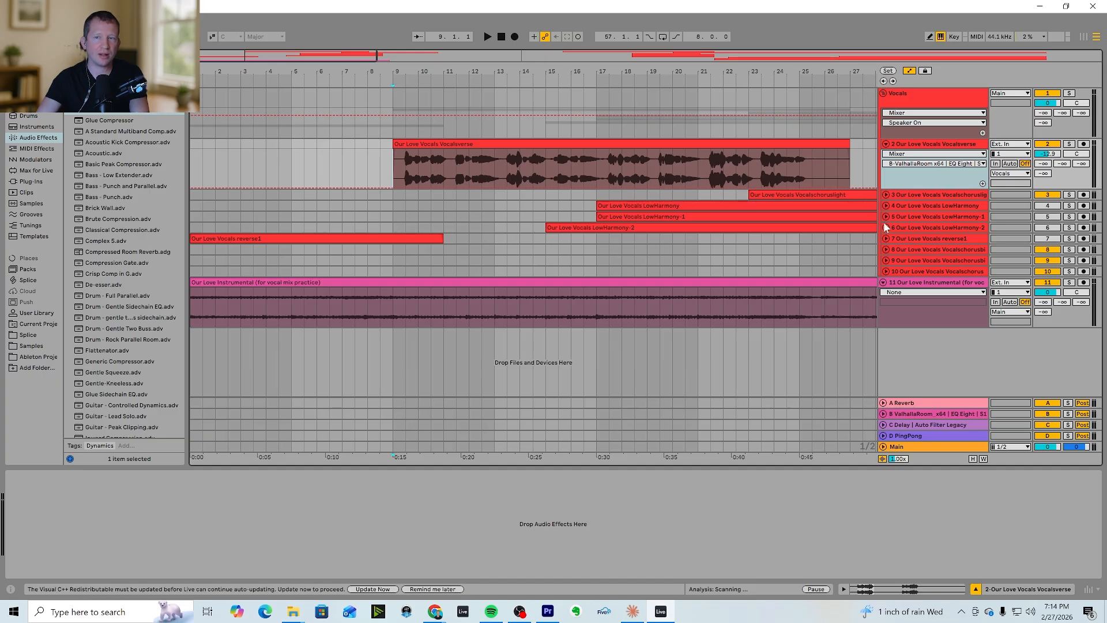
drag(376, 56, 400, 56)
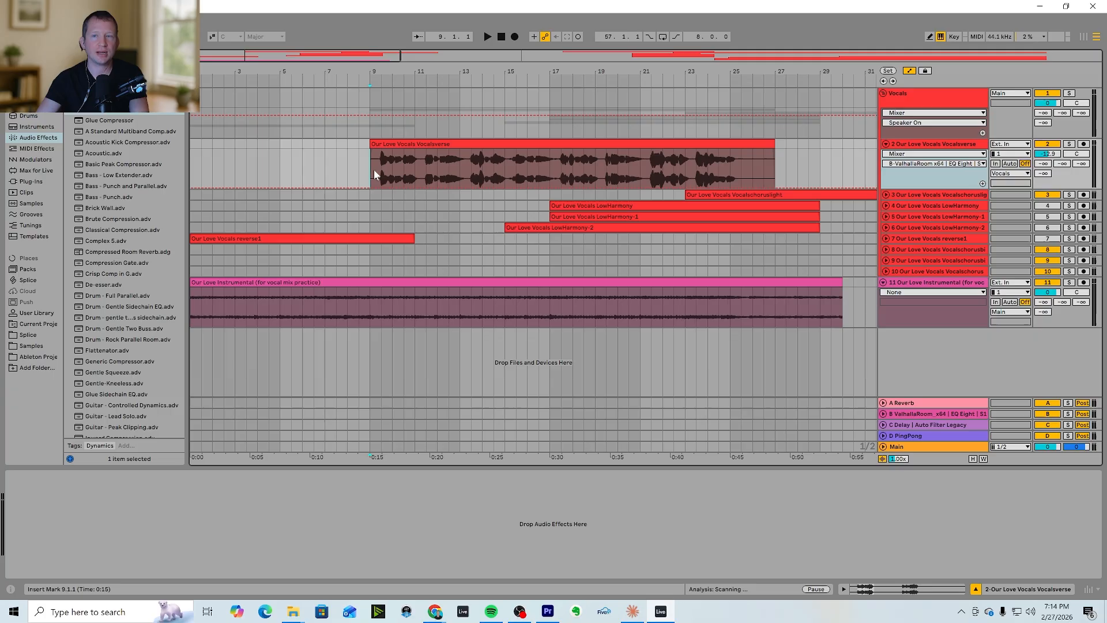
key(space)
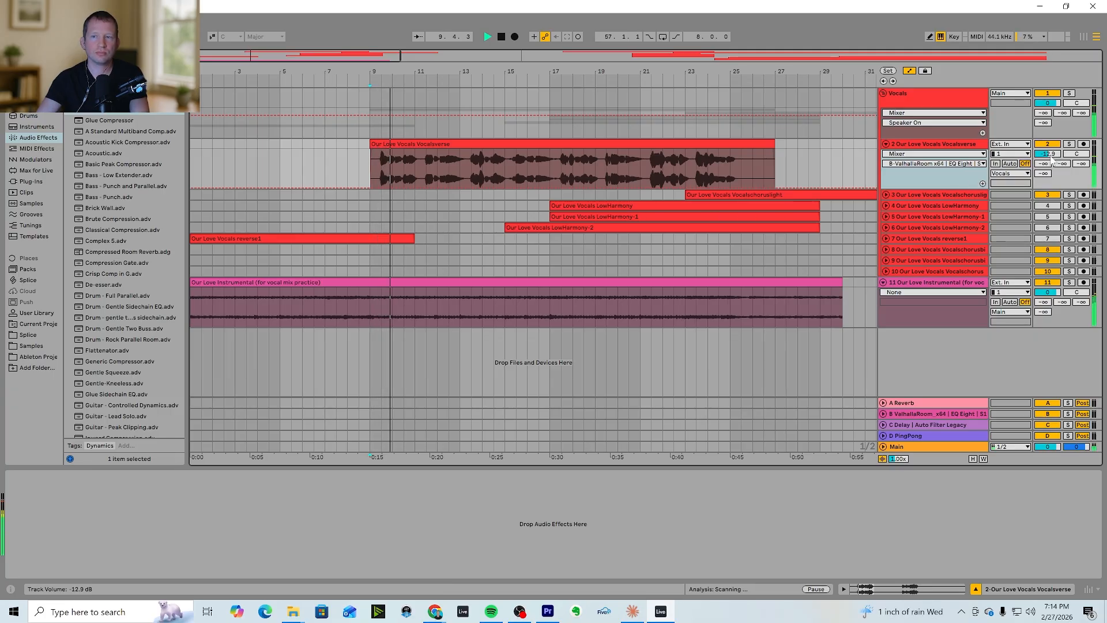
drag(1049, 154, 1049, 162)
key(space)
click(912, 179)
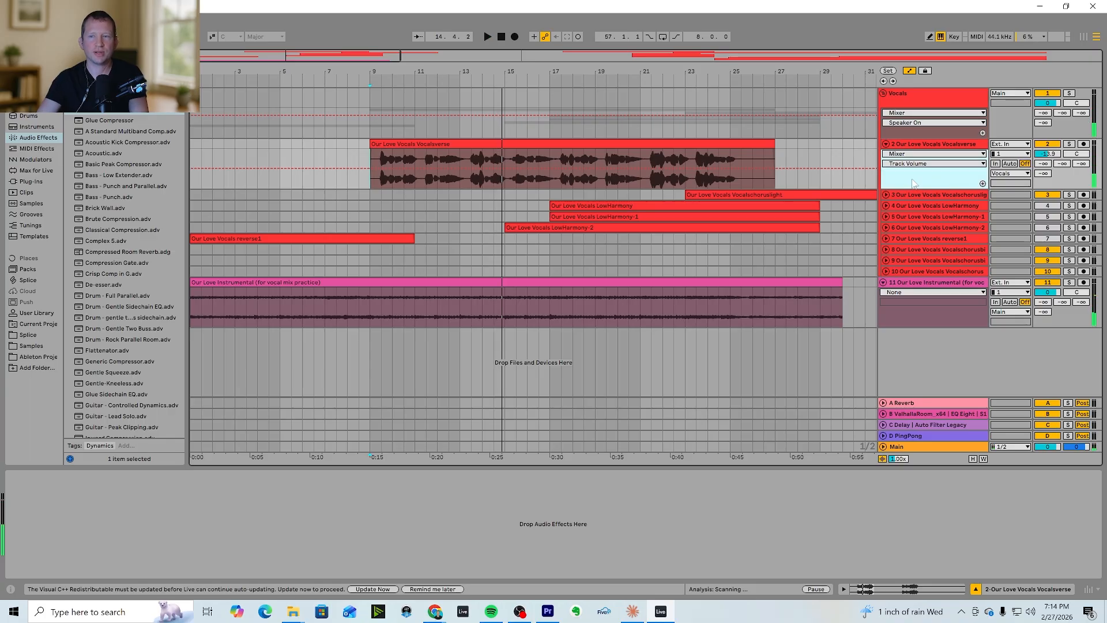
Inspect the device chain on return track B and view the ValhallaRoom reverb settings
click(914, 414)
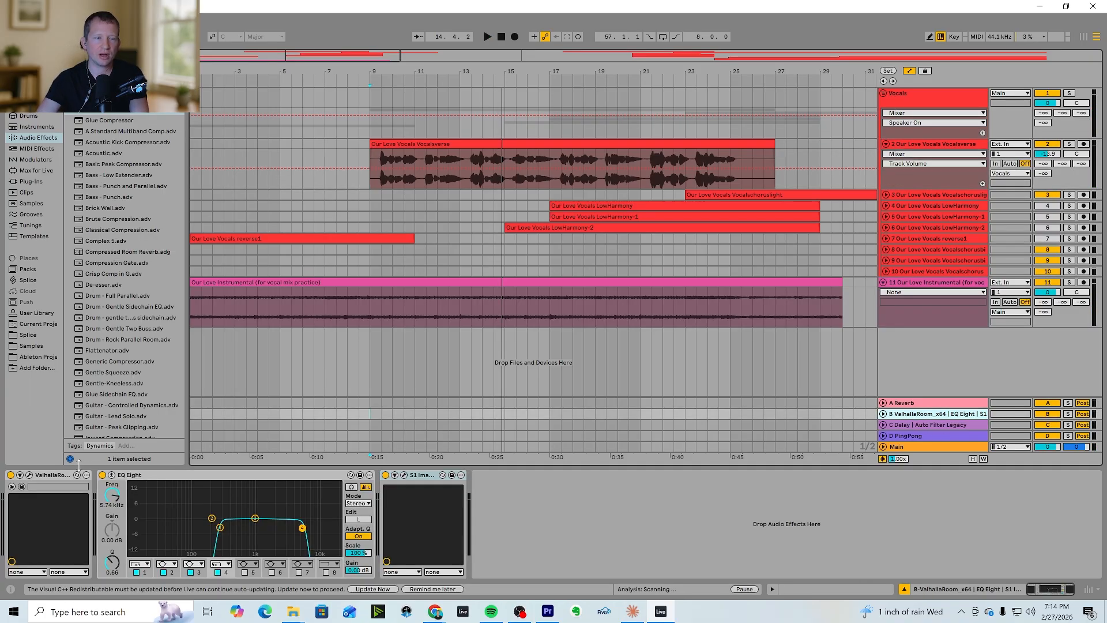
click(203, 543)
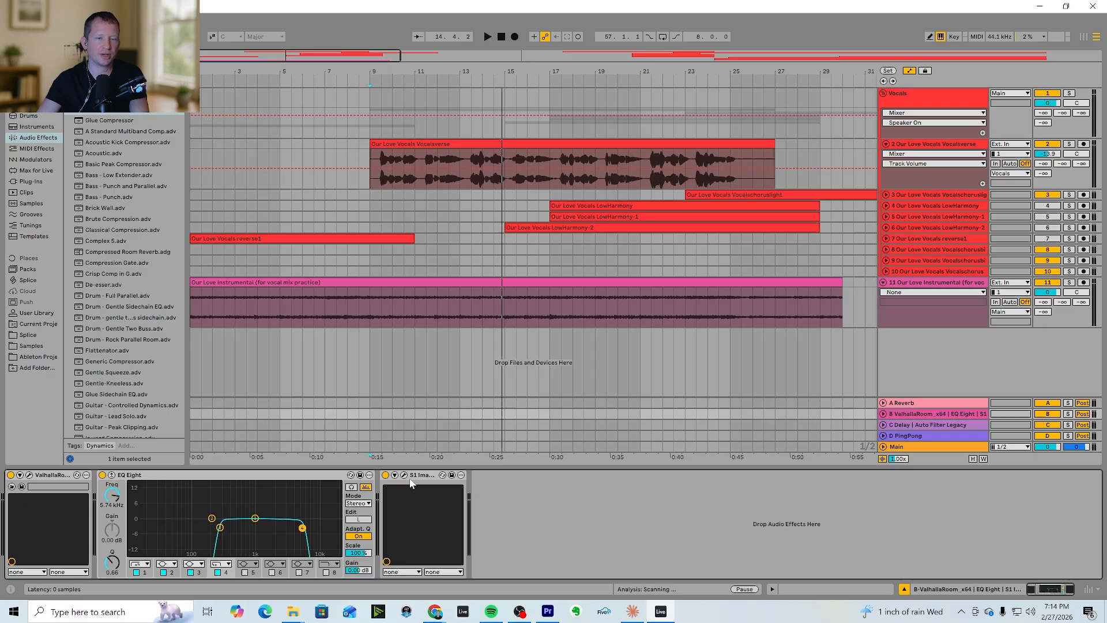
click(29, 475)
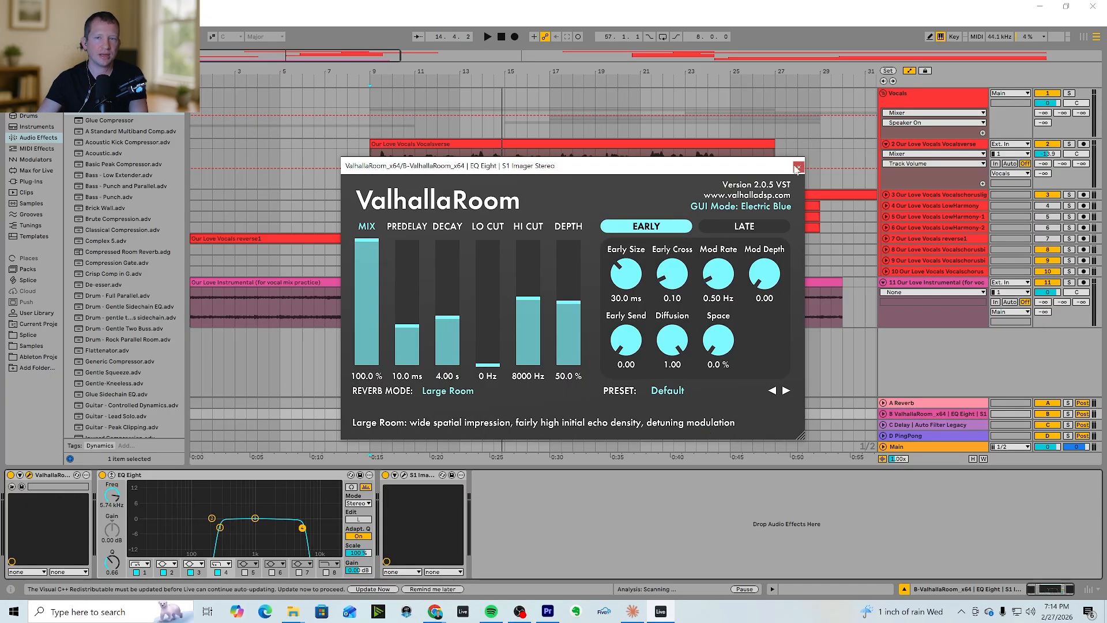
click(798, 167)
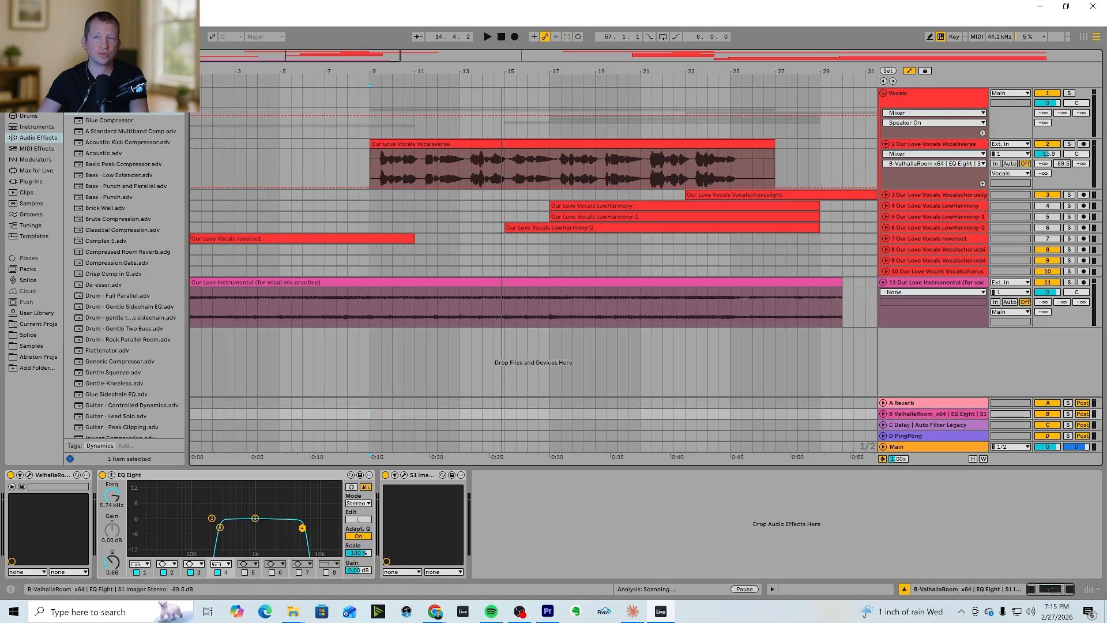
Set the Vocalsverse track's send to the ValhallaRoom return to -17.8 dB and audition the reverb
drag(1062, 164, 1062, 125)
click(942, 146)
key(space)
key(space)
click(946, 181)
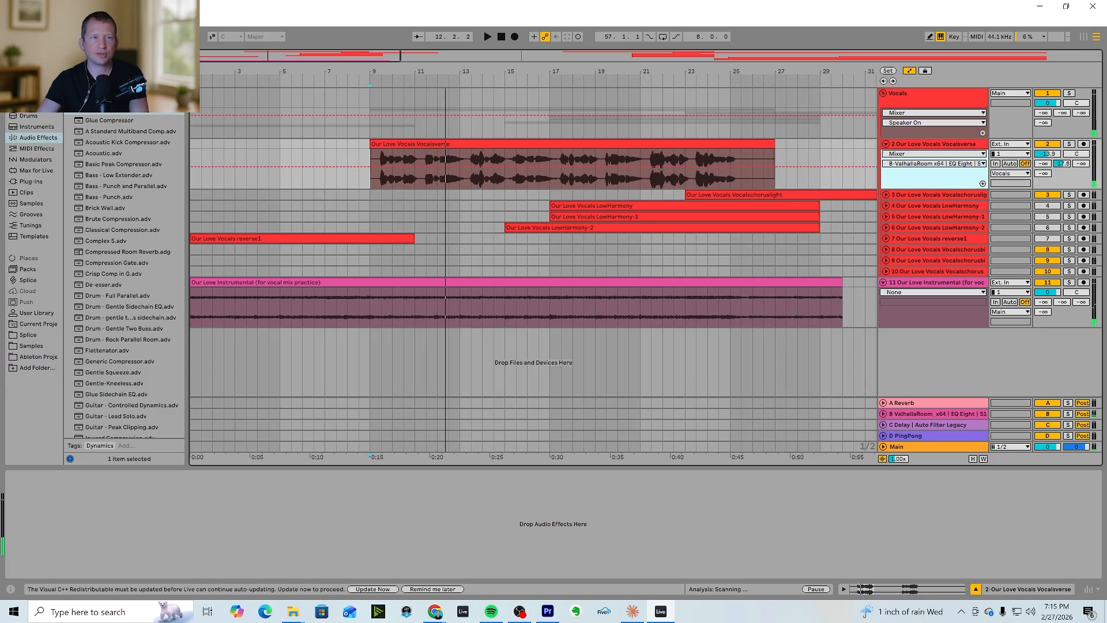
Search the audio effects for "eq" and add EQ Eight to the Vocalsverse track
key(ctrl+f)
key(BackSpace)
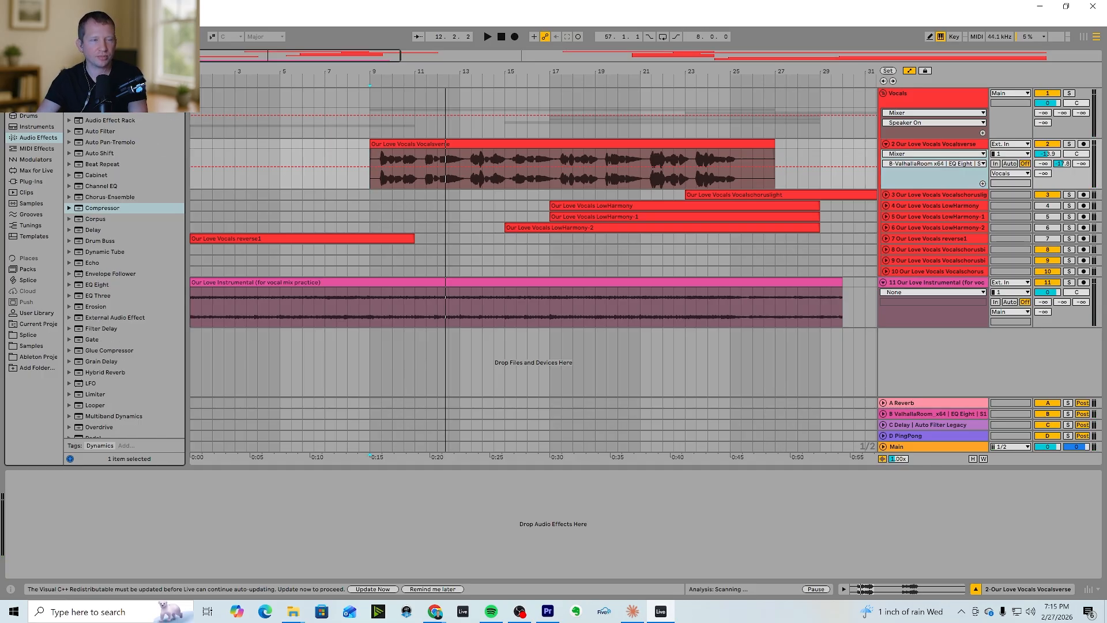
text(eq)
drag(96, 121, 625, 184)
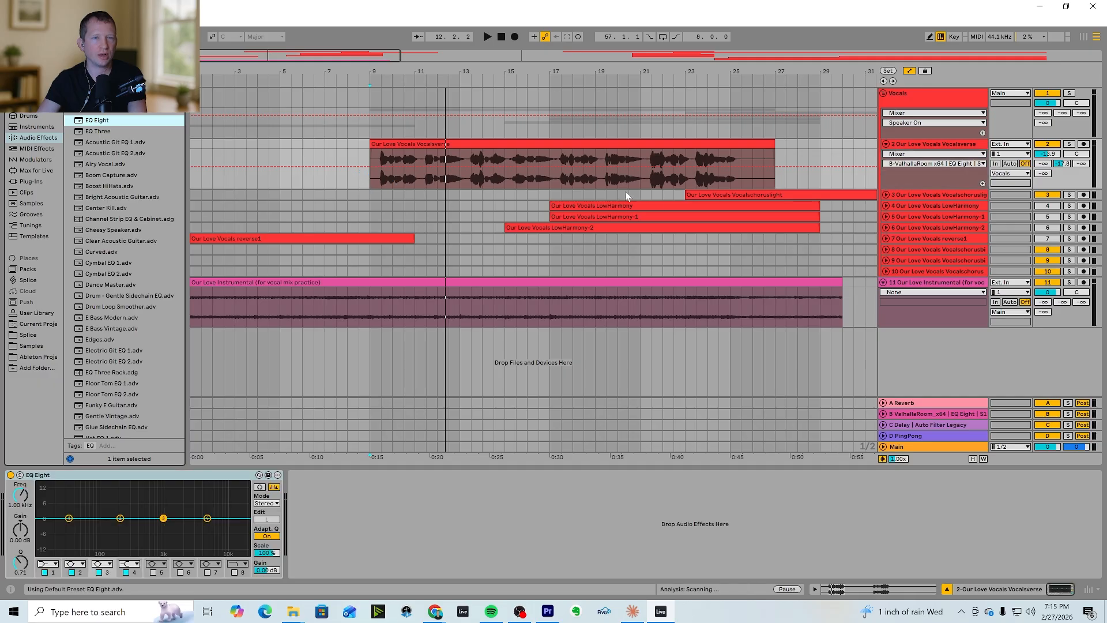
Make EQ Eight band 1 a low-cut filter at about 211 Hz and listen to the vocal
click(48, 565)
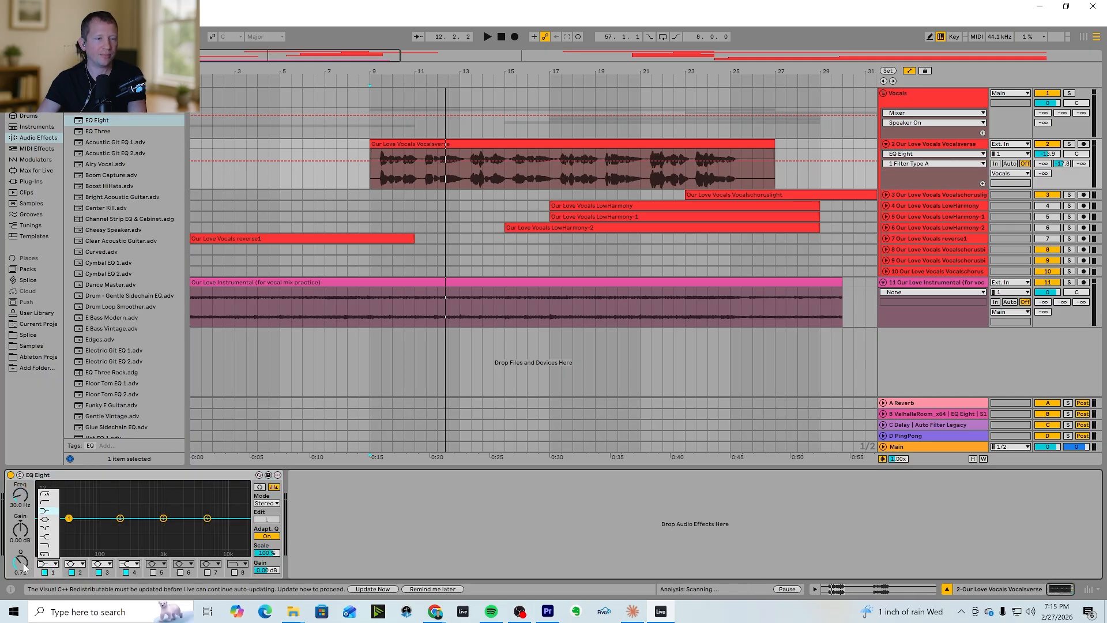
click(46, 506)
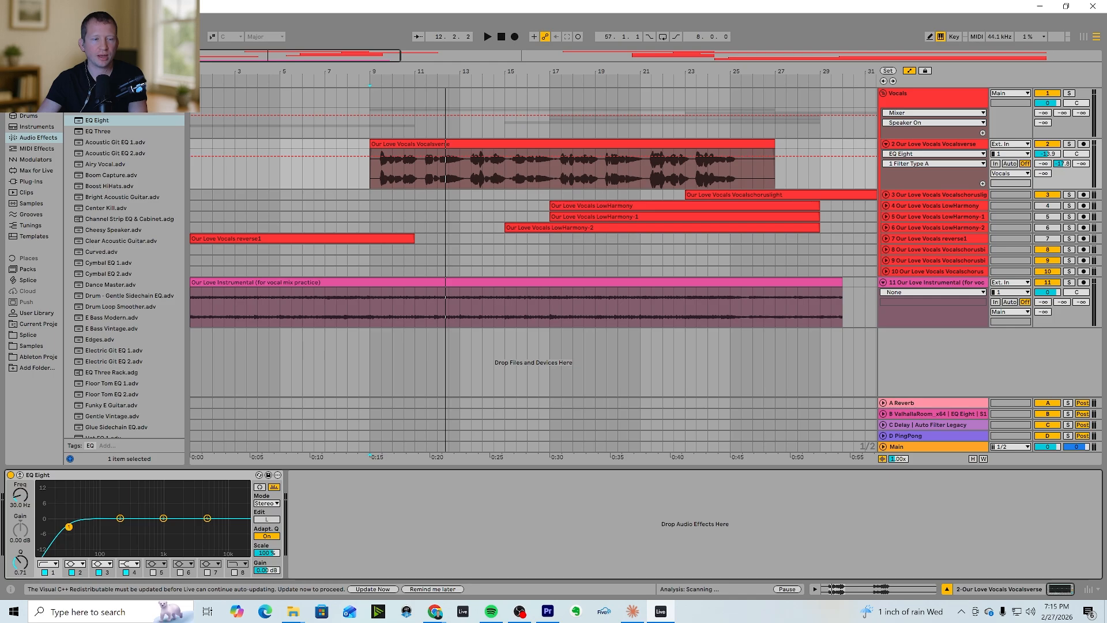
drag(68, 529, 121, 528)
key(space)
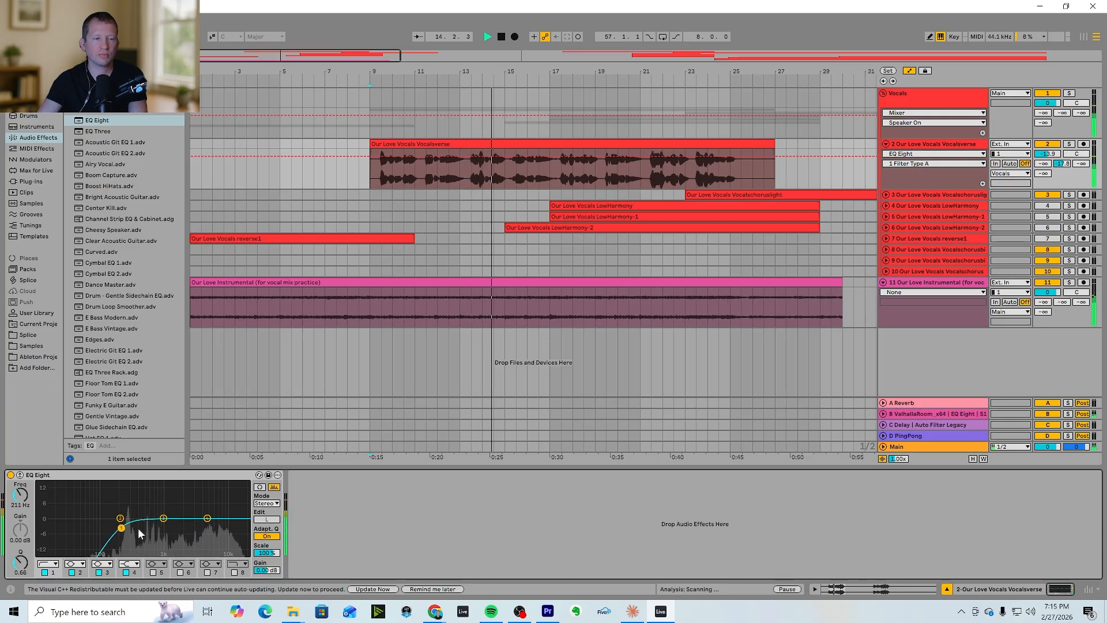
key(space)
Try a high-shelf boost of about 5 dB at 4 kHz on EQ Eight band 4 during playback
click(207, 519)
key(space)
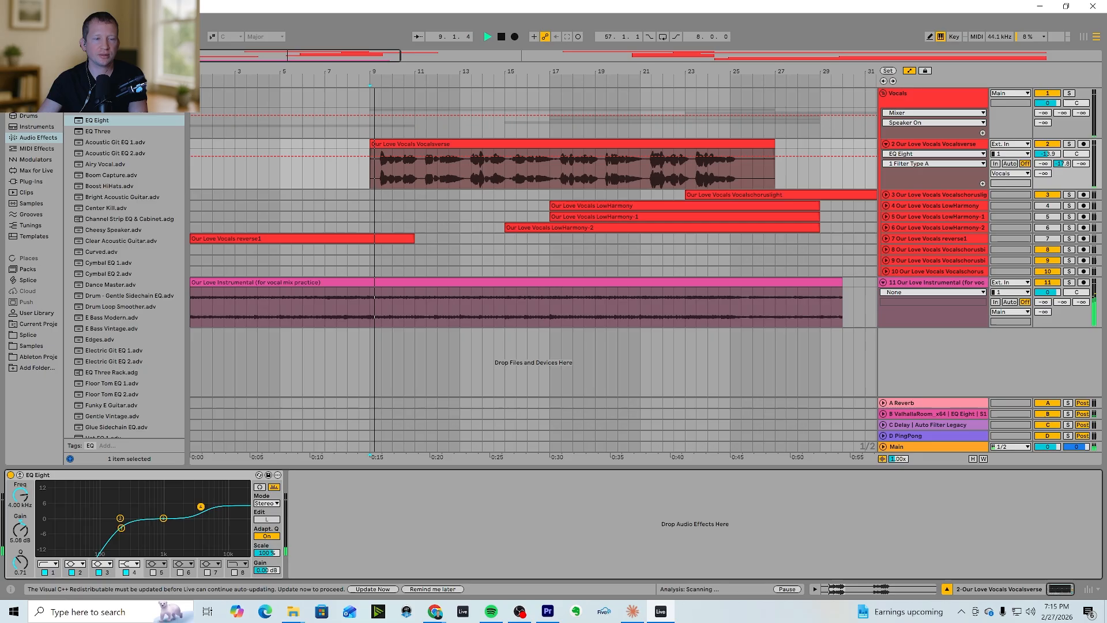
mouse_move(207, 518)
mouse_down()
mouse_move(198, 504)
mouse_move(212, 516)
mouse_up()
key(space)
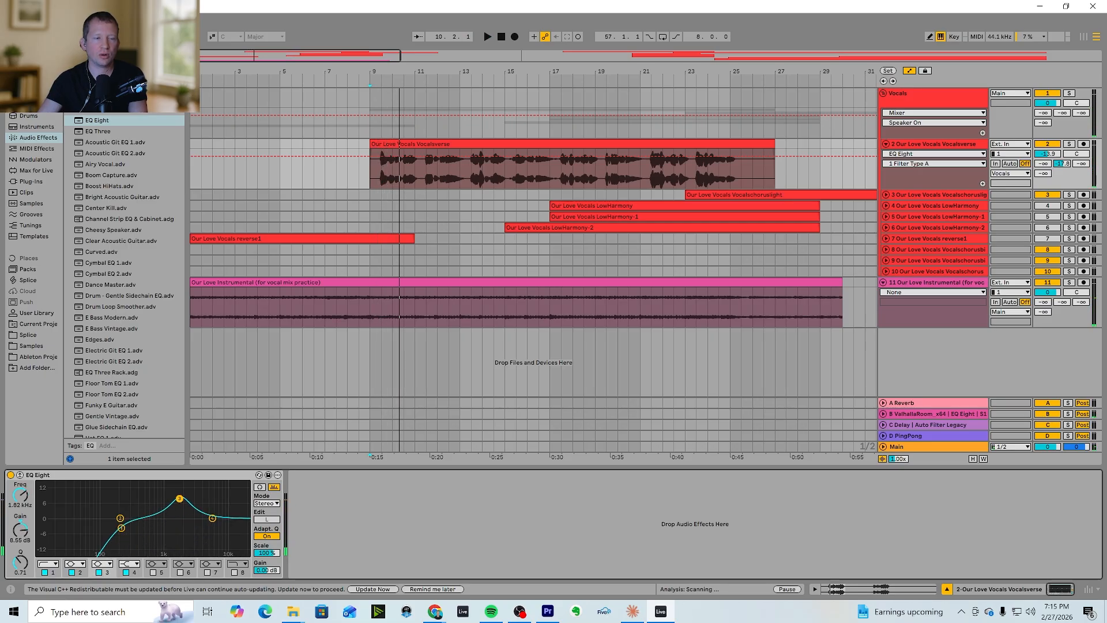
Boost EQ Eight band 3 by about 6.3 dB at 8.61 kHz with a Q of 0.34, checking by ear
drag(177, 498, 221, 503)
key(space)
key(space)
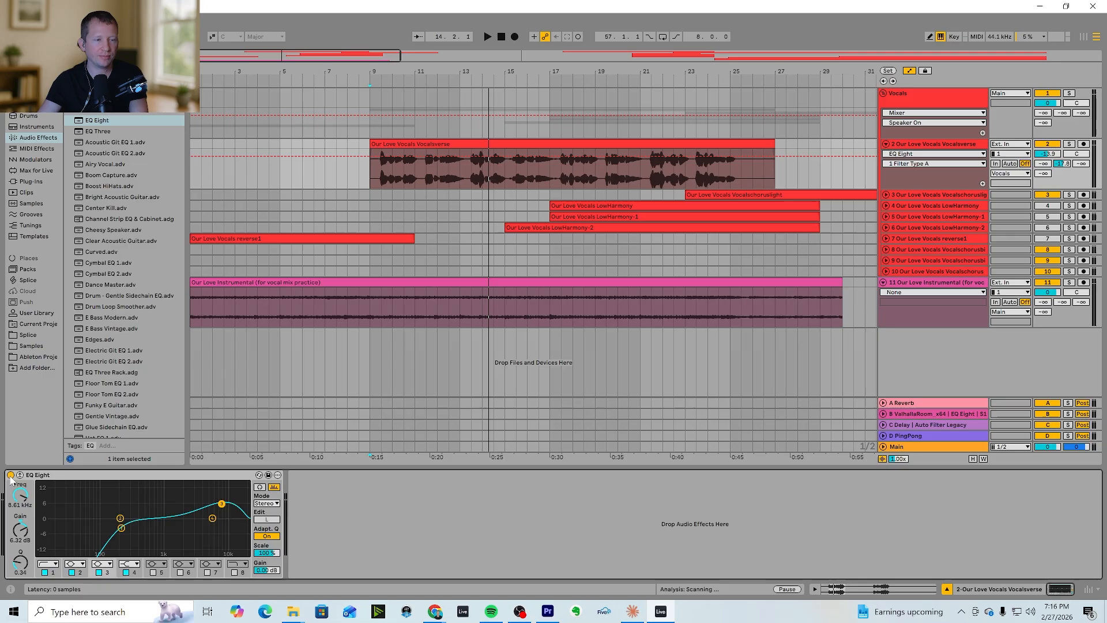
Compare the vocal with EQ Eight bypassed and enabled during playback from bar 9
click(375, 190)
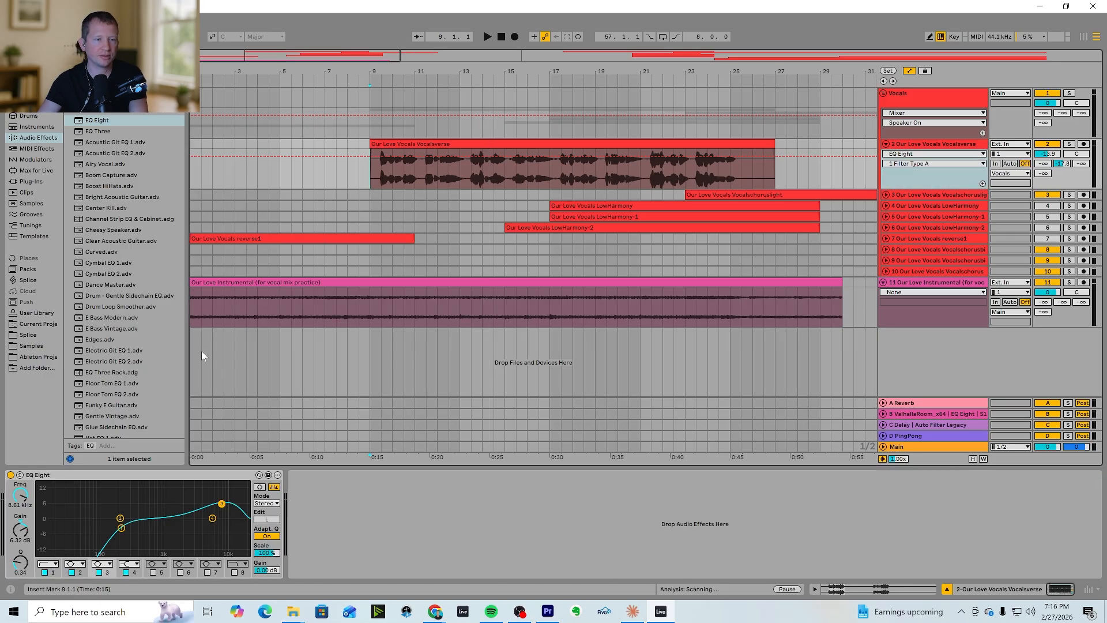
click(10, 474)
key(space)
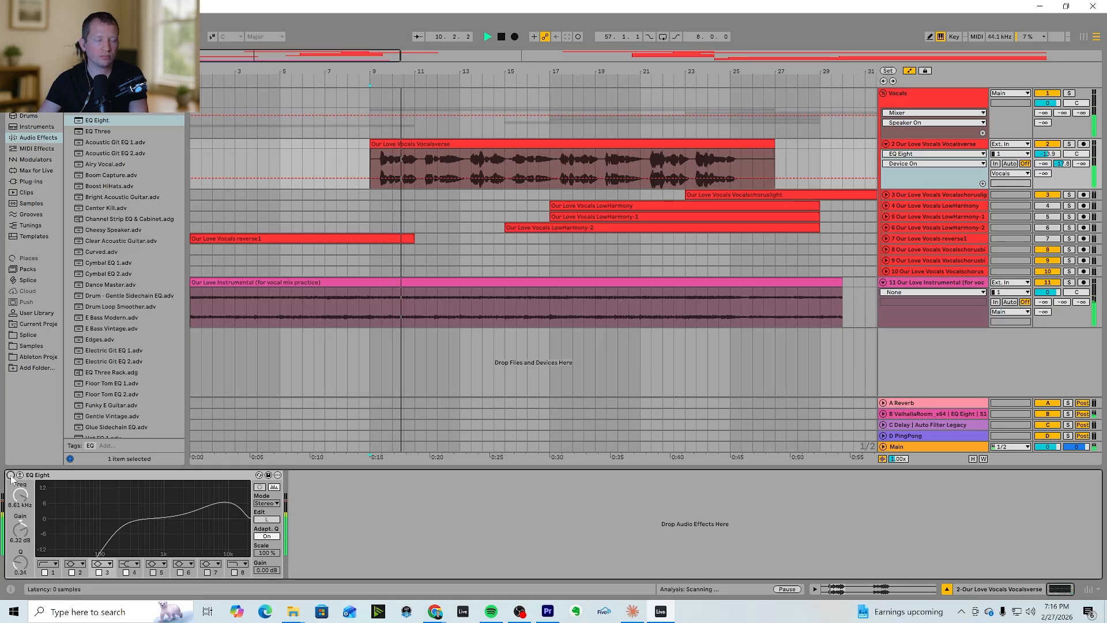
click(11, 474)
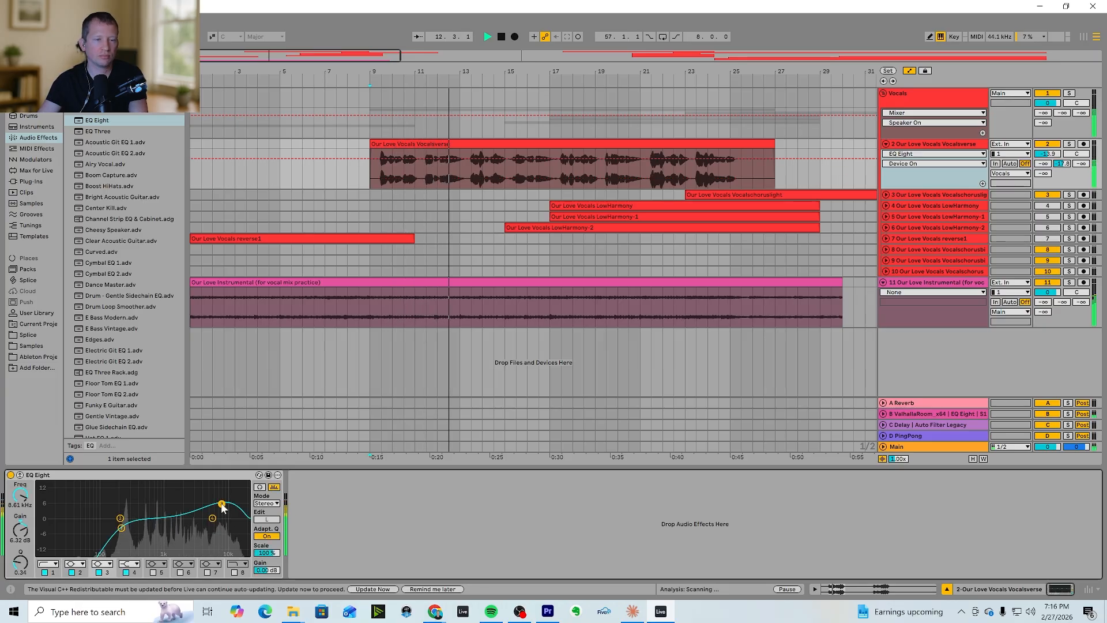
key(space)
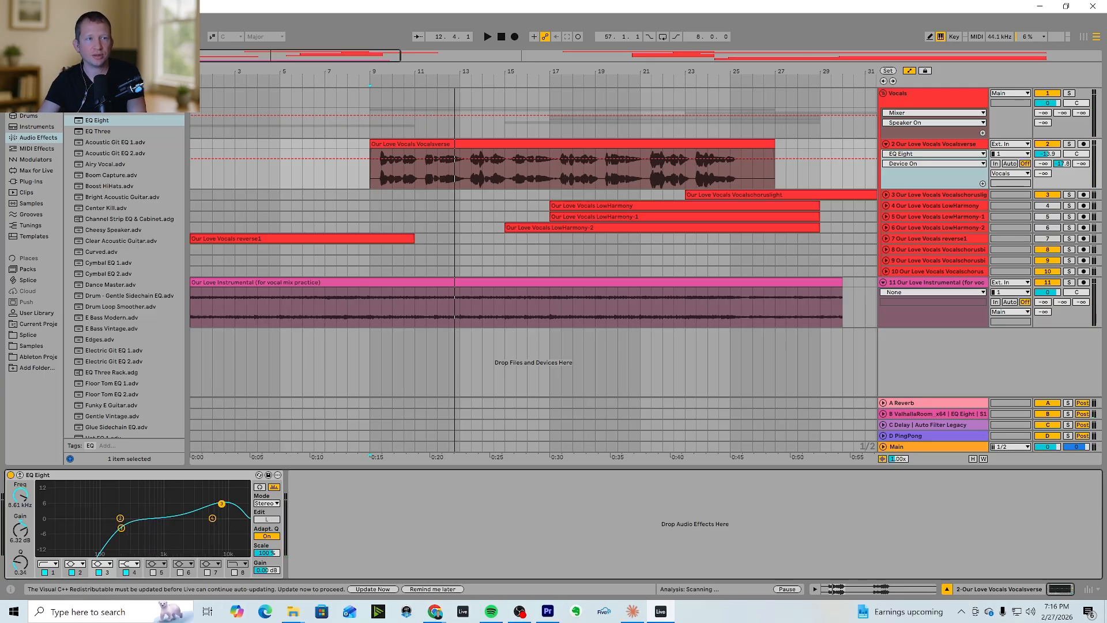
Add a Compressor after EQ Eight on the Vocalsverse track and switch it to Peak mode
click(118, 84)
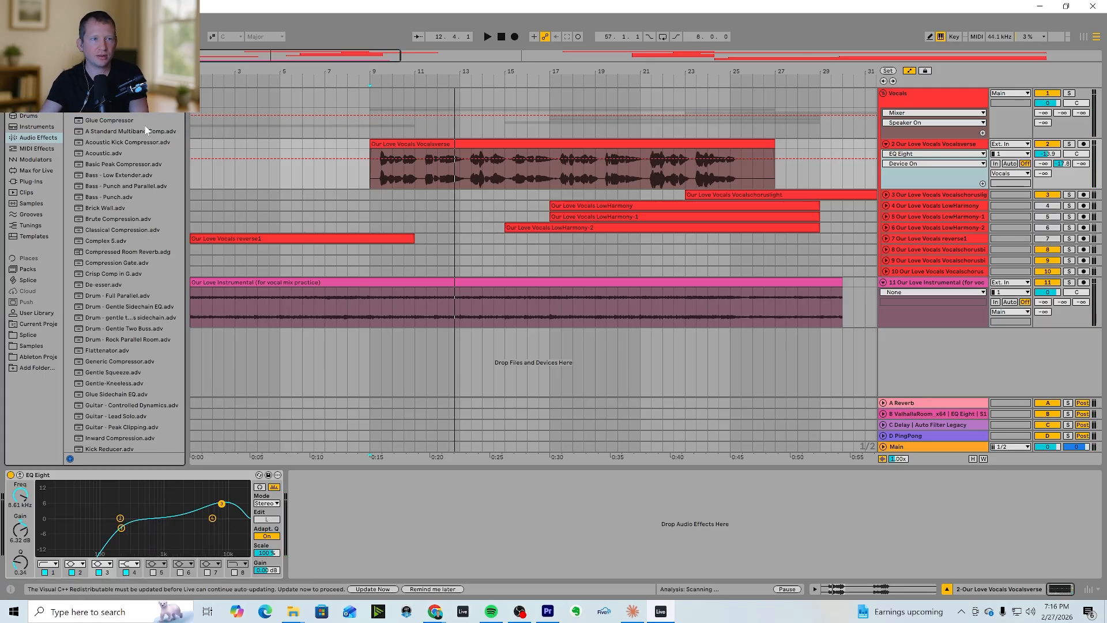
drag(130, 109, 348, 501)
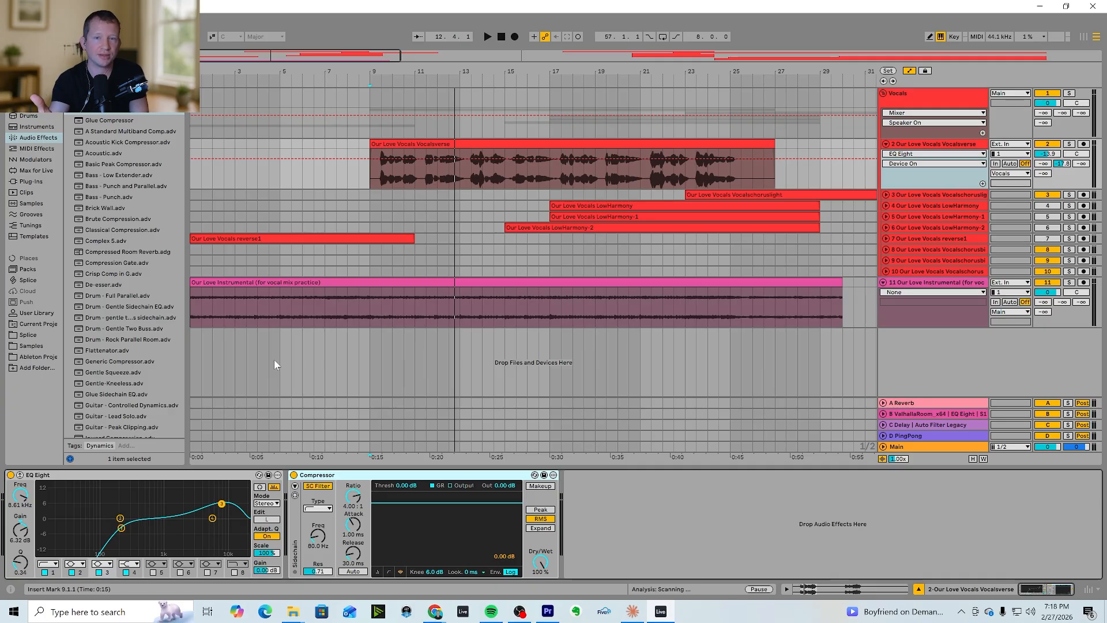
click(380, 182)
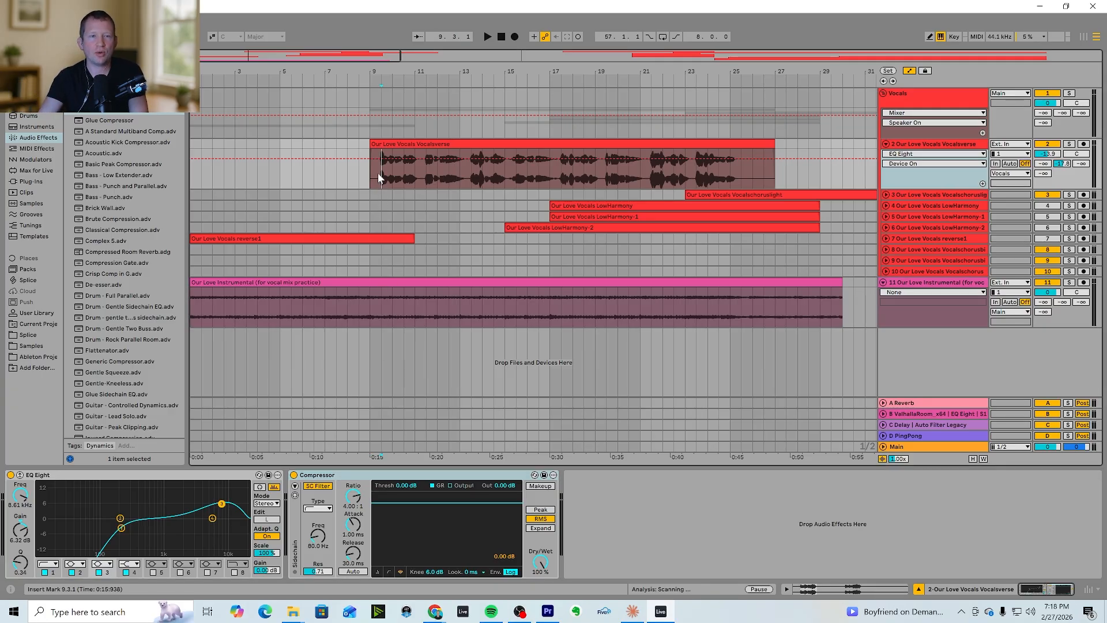
mouse_move(337, 55)
mouse_down()
mouse_move(337, 101)
mouse_move(316, 93)
mouse_move(316, 73)
mouse_up()
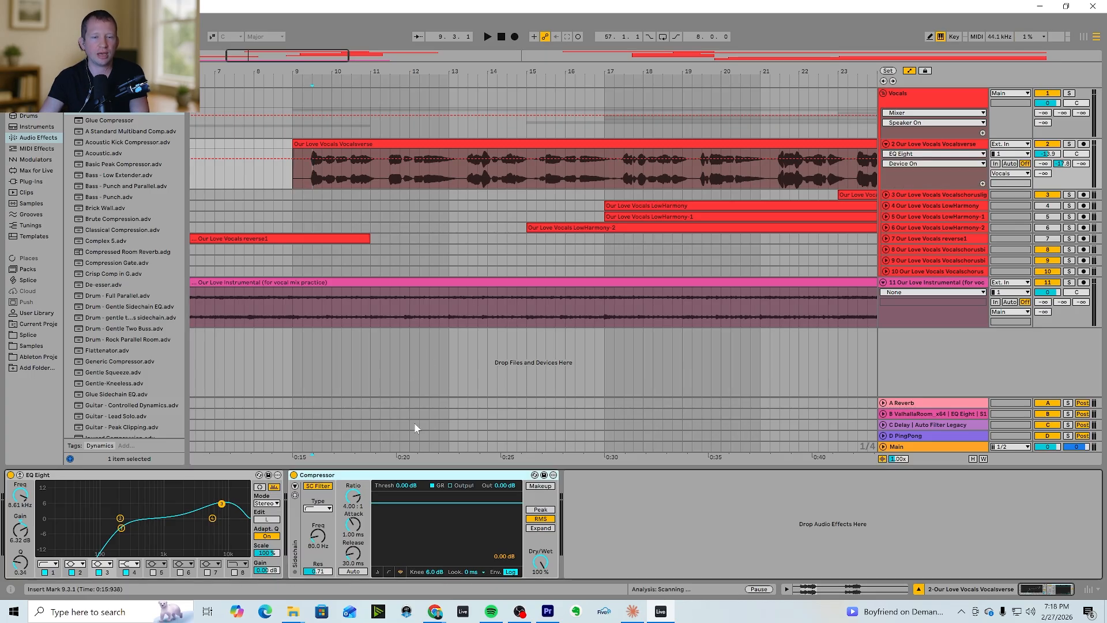
click(541, 510)
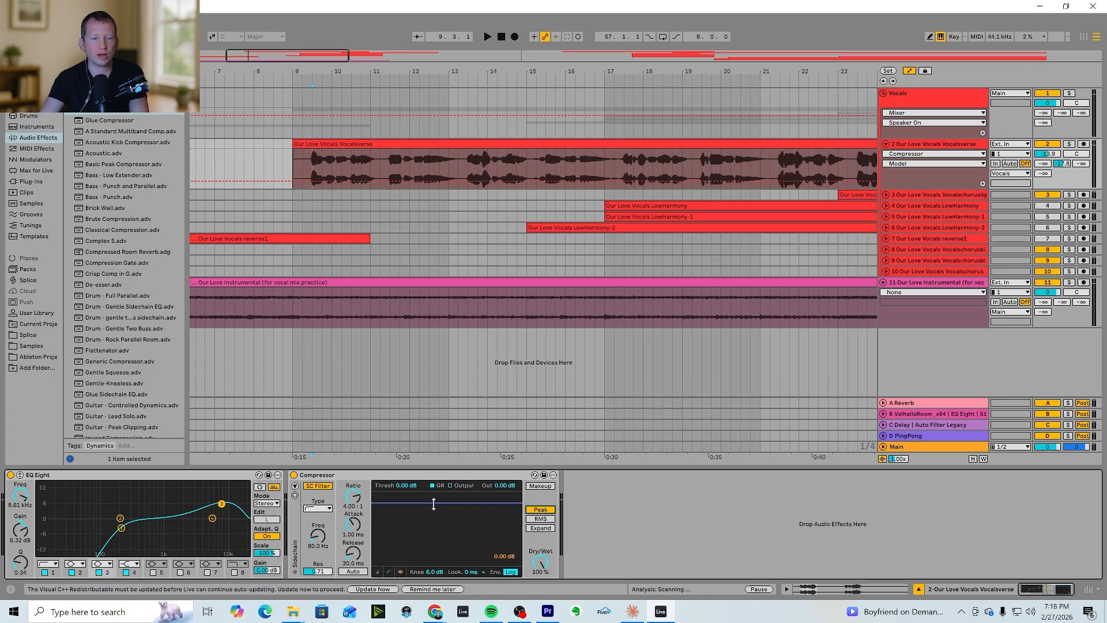
Enable the Compressor's Makeup gain and lower its threshold to about -8.26 dB while playing the vocal
drag(433, 503, 433, 513)
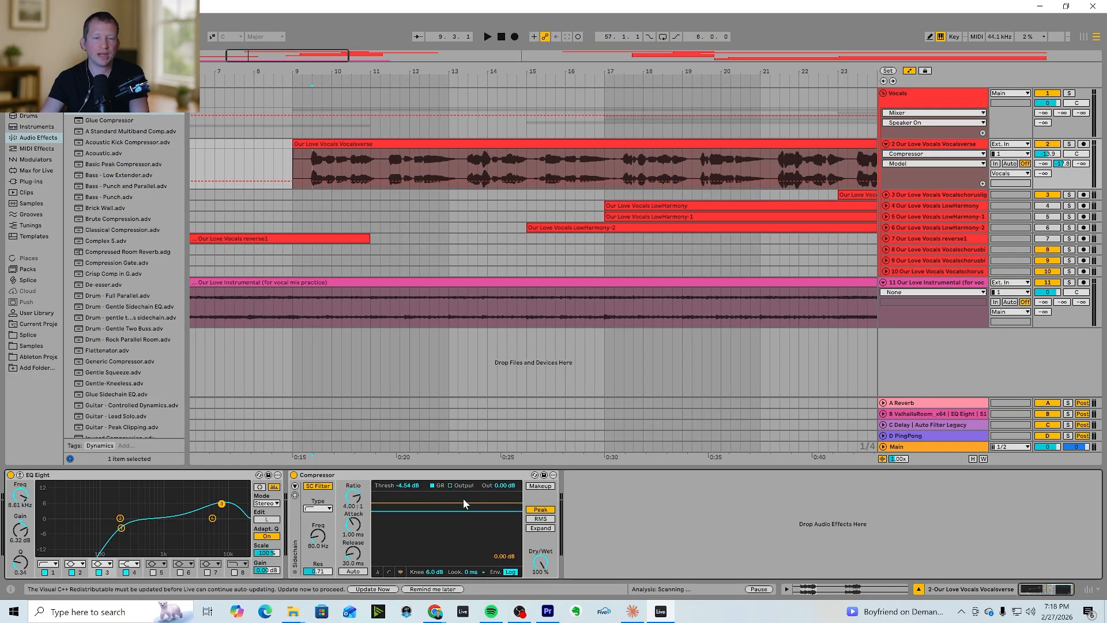
click(540, 486)
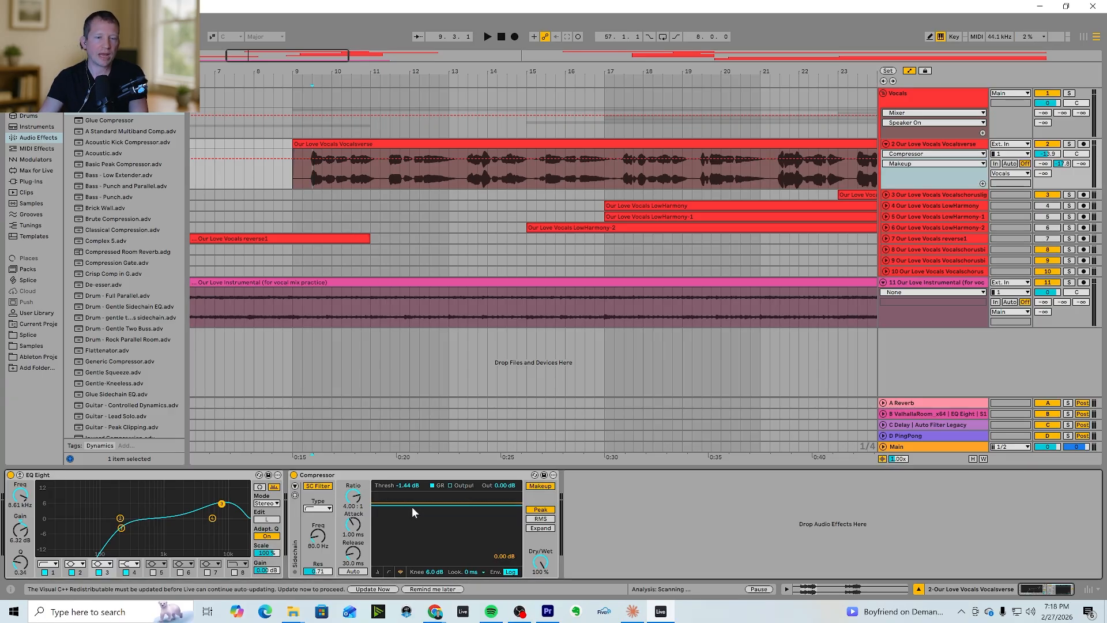
key(space)
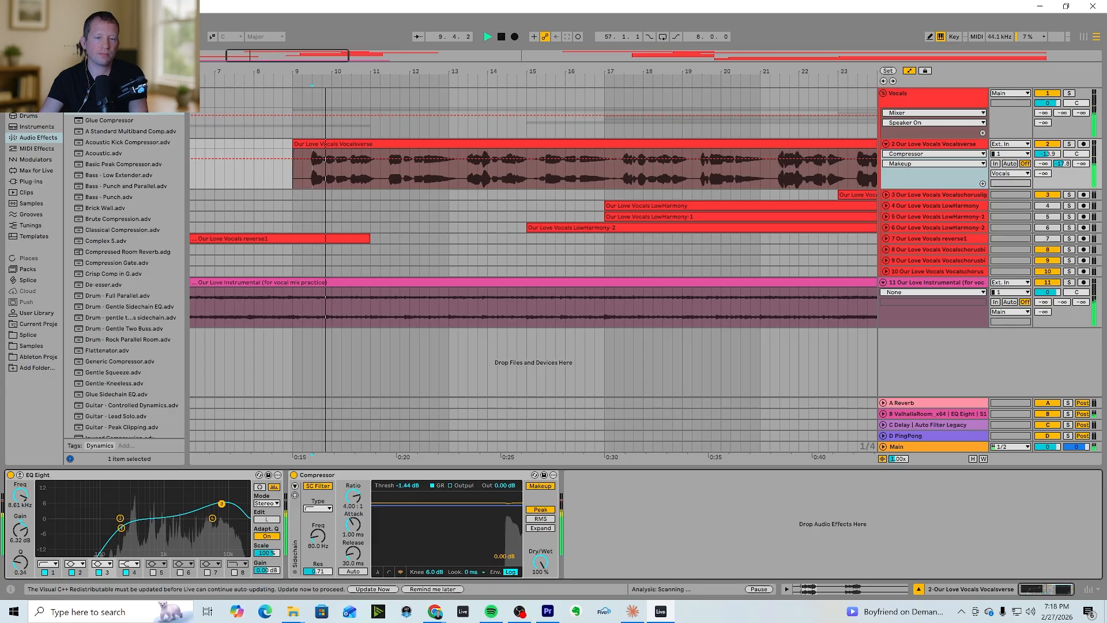
mouse_move(447, 520)
mouse_down()
mouse_move(447, 539)
mouse_move(413, 544)
mouse_move(414, 516)
mouse_move(425, 518)
mouse_up()
key(space)
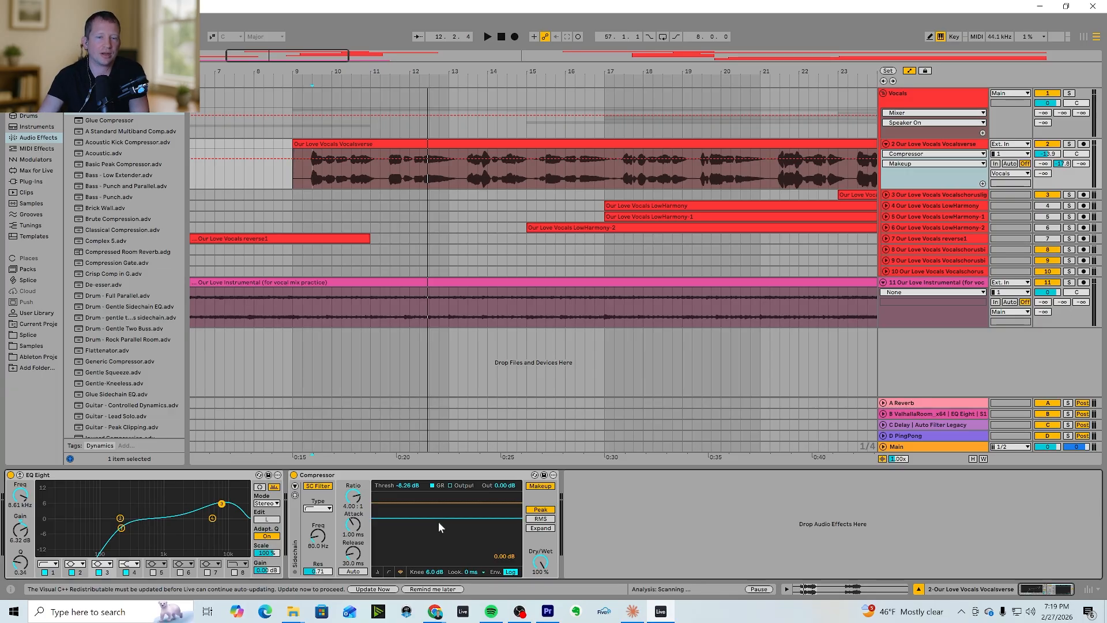
Turn off the Compressor's Makeup gain and set its output gain to about -0.56 dB
click(540, 487)
click(501, 485)
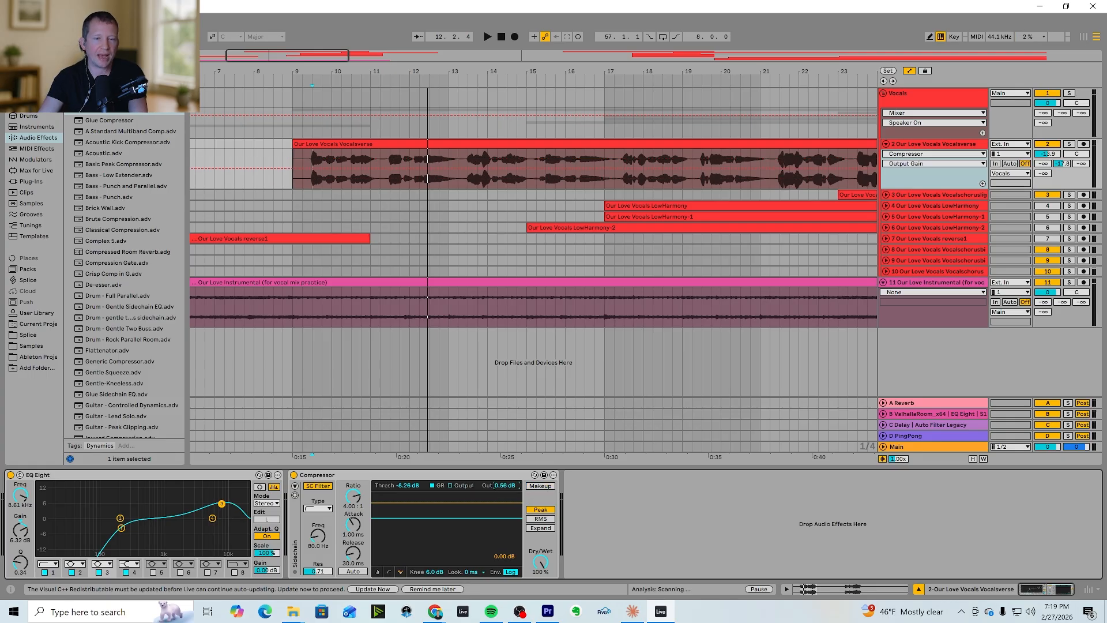
drag(500, 485, 501, 483)
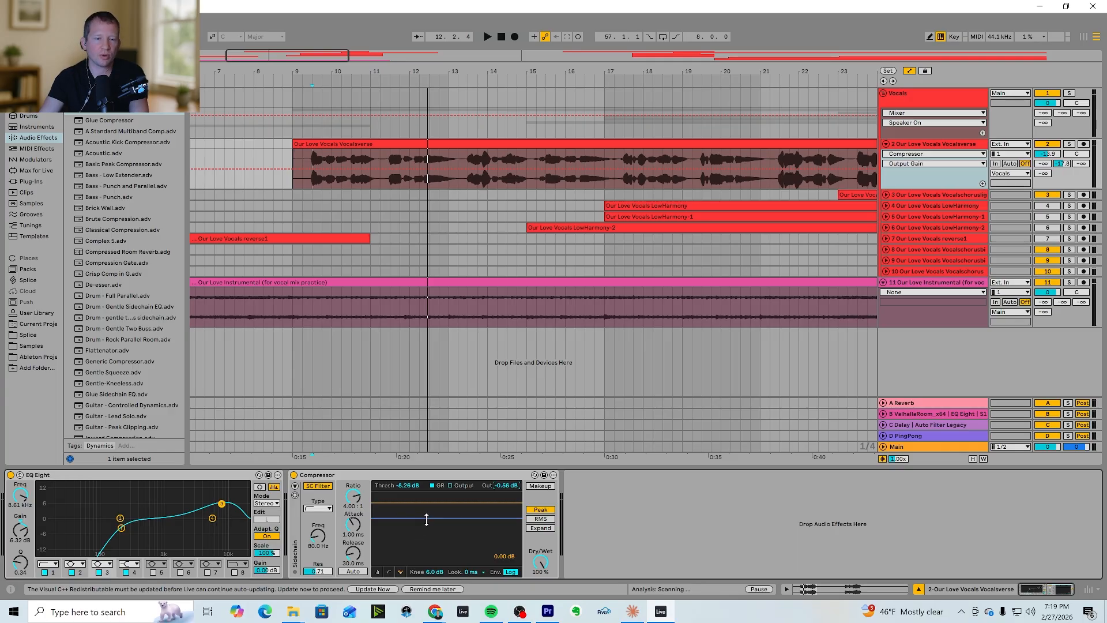
Lower the Compressor's threshold to about -10.4 dB
drag(427, 518, 435, 519)
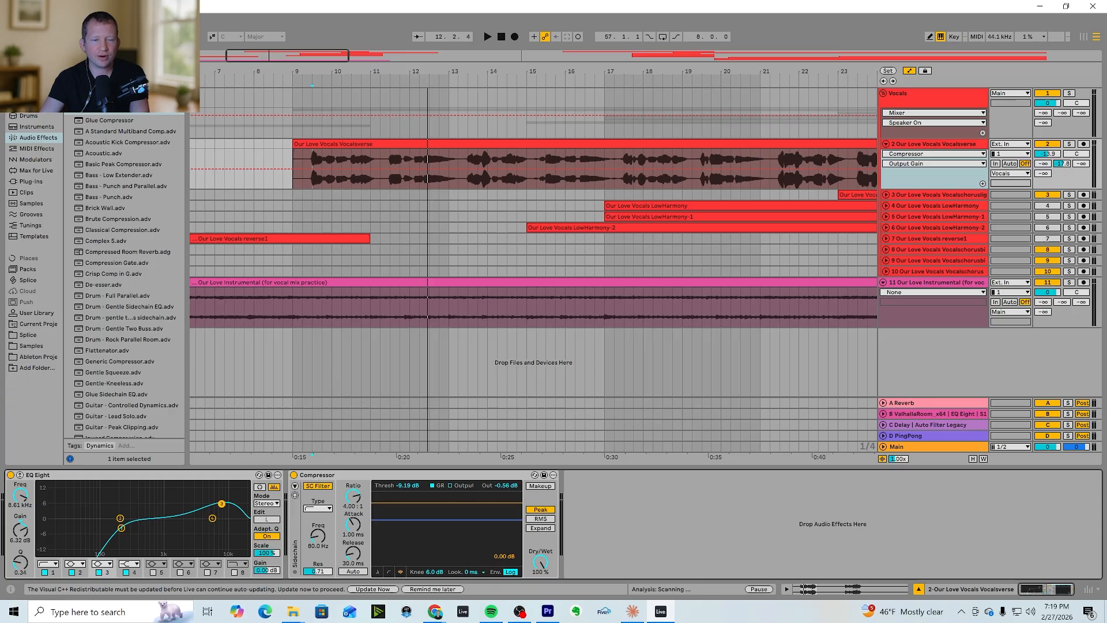
drag(429, 520, 429, 540)
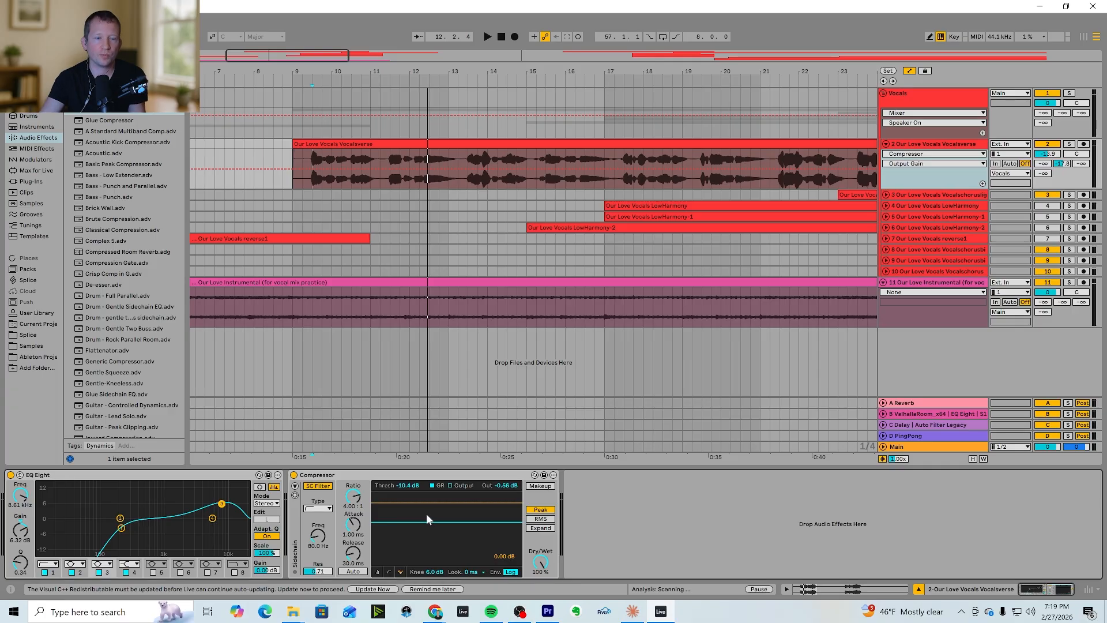
Set the Compressor's ratio to about 4.06:1 and raise its threshold to about -5.78 dB
drag(354, 496, 353, 476)
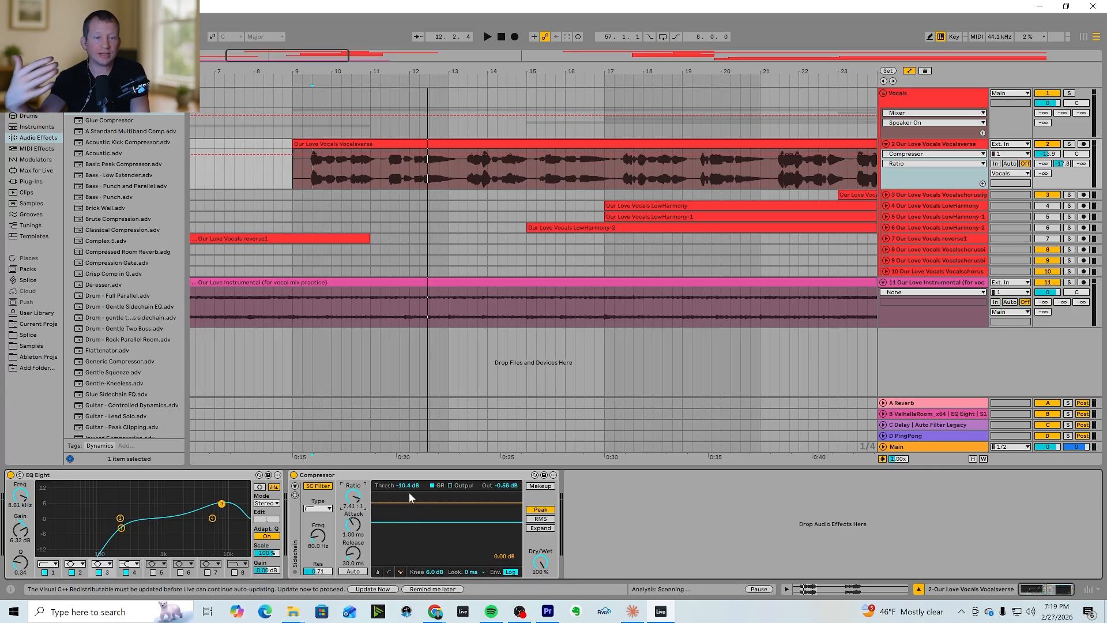
mouse_move(353, 496)
mouse_down()
mouse_move(353, 523)
mouse_move(356, 510)
mouse_up()
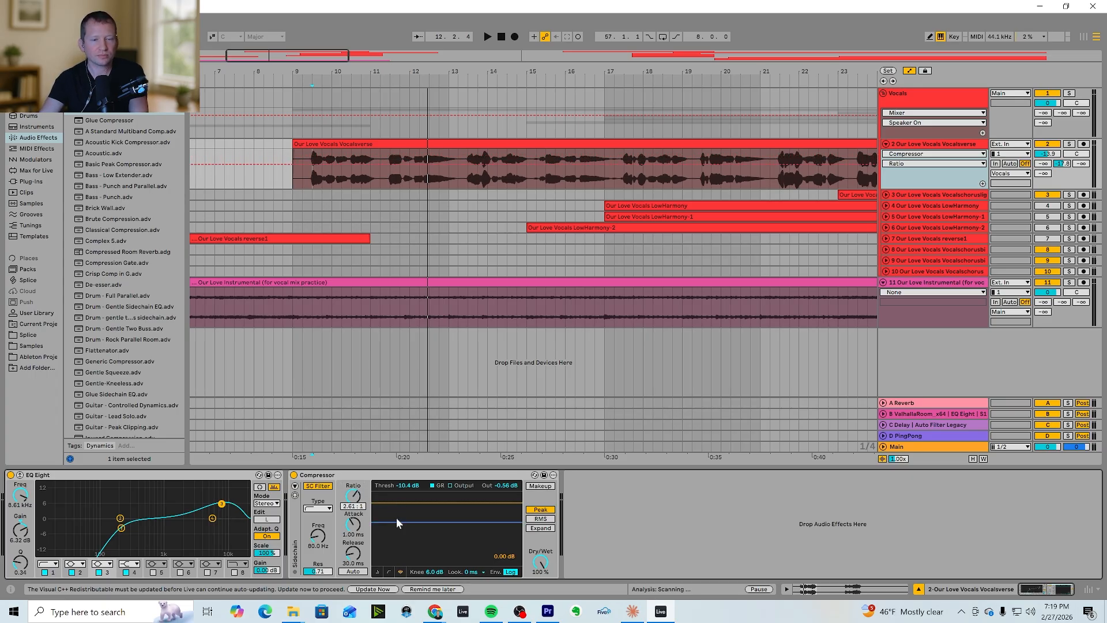
drag(421, 523, 421, 520)
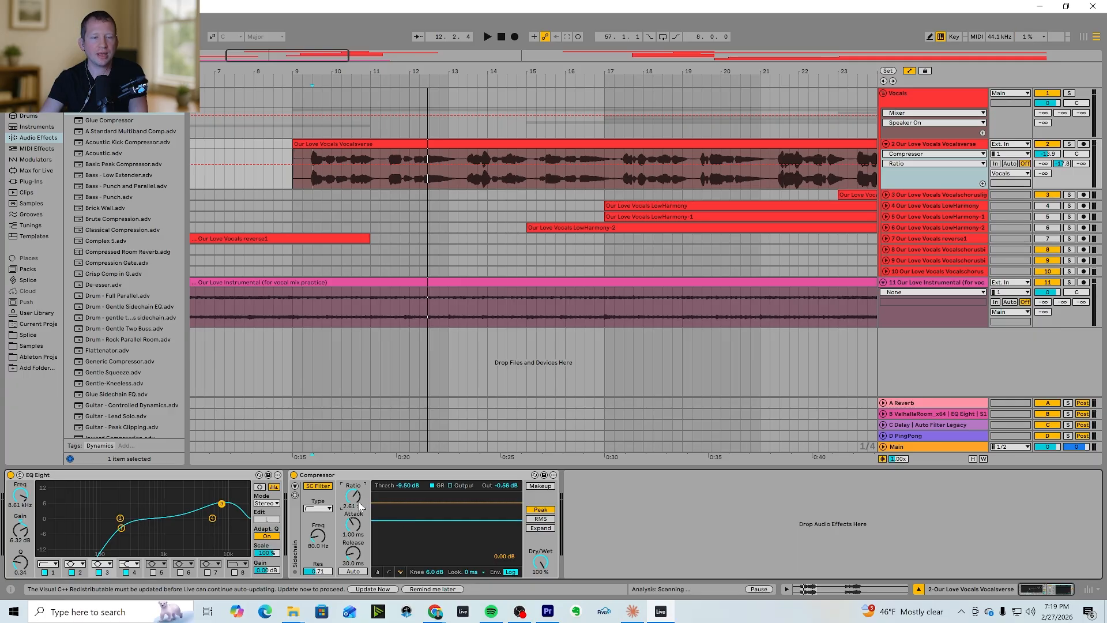
drag(356, 508, 356, 498)
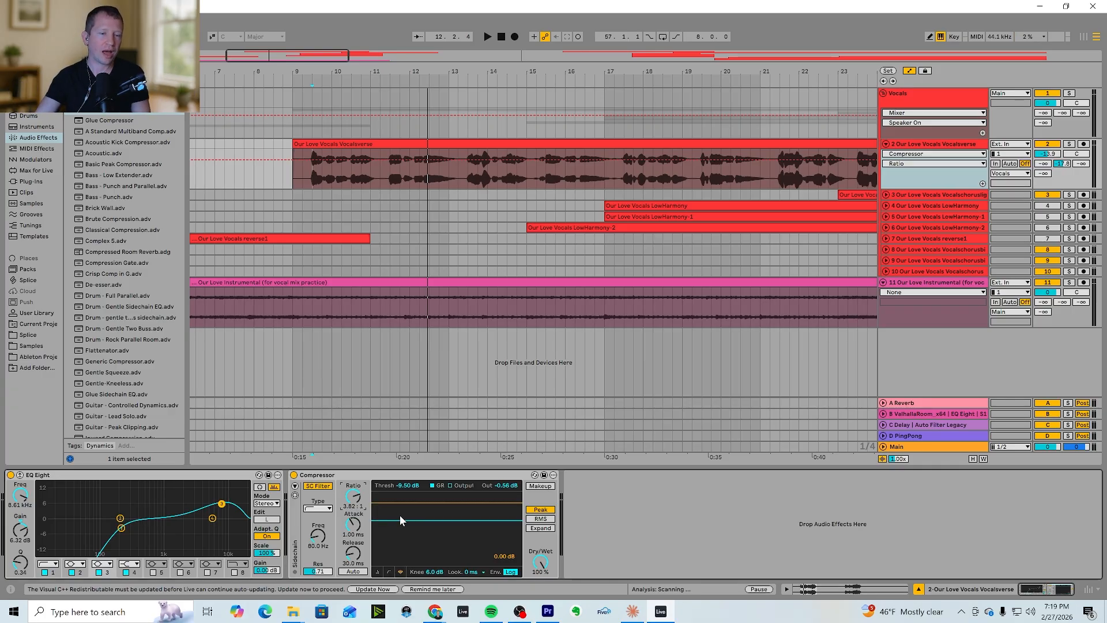
drag(417, 519, 417, 513)
drag(353, 492, 353, 488)
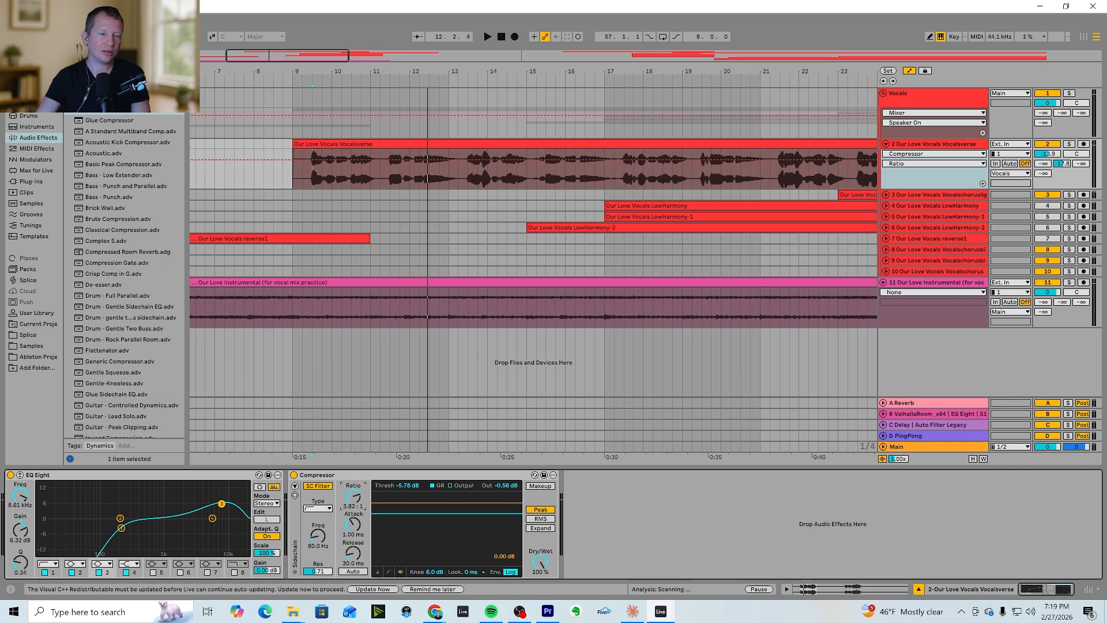
Play the verse vocal from bar 9 and set the Compressor's ratio to about 4.41:1 and threshold to about -8.57 dB
click(291, 184)
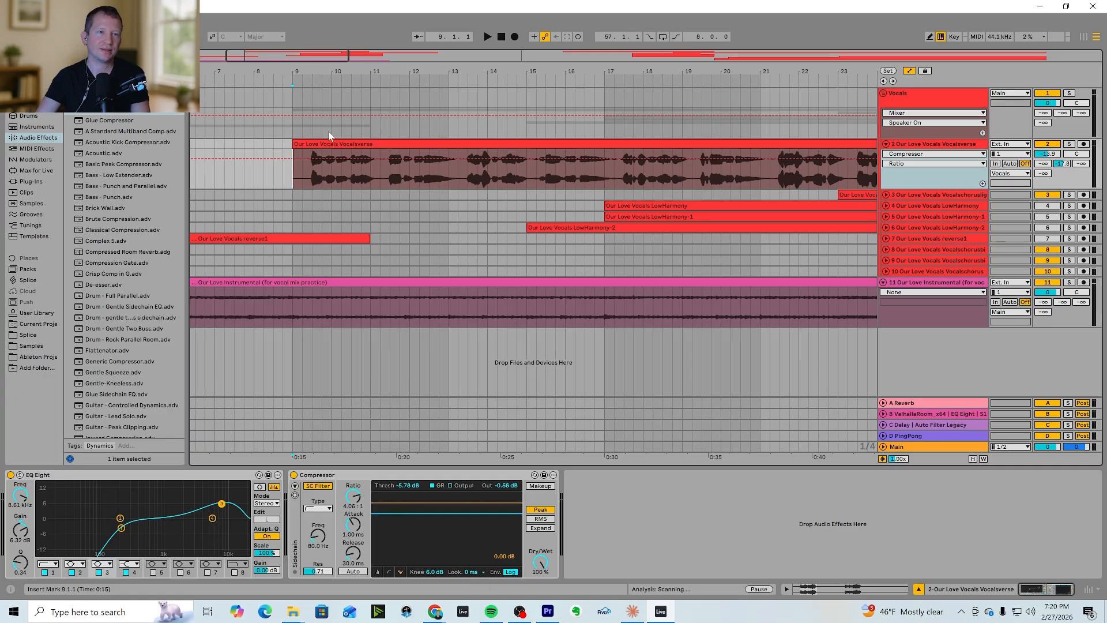
drag(307, 54, 321, 40)
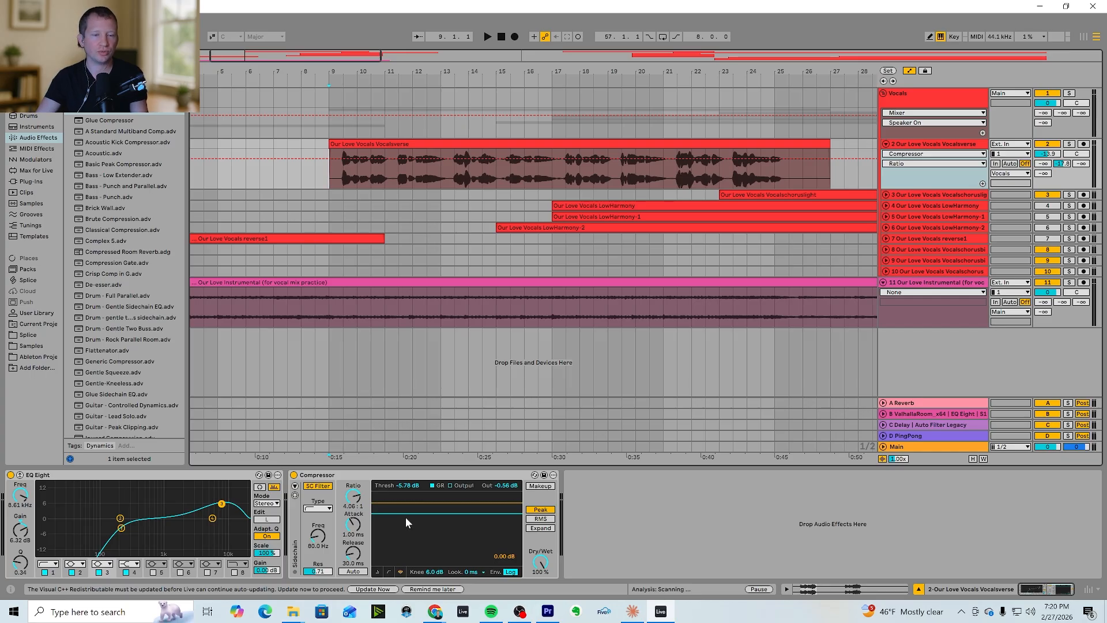
click(352, 523)
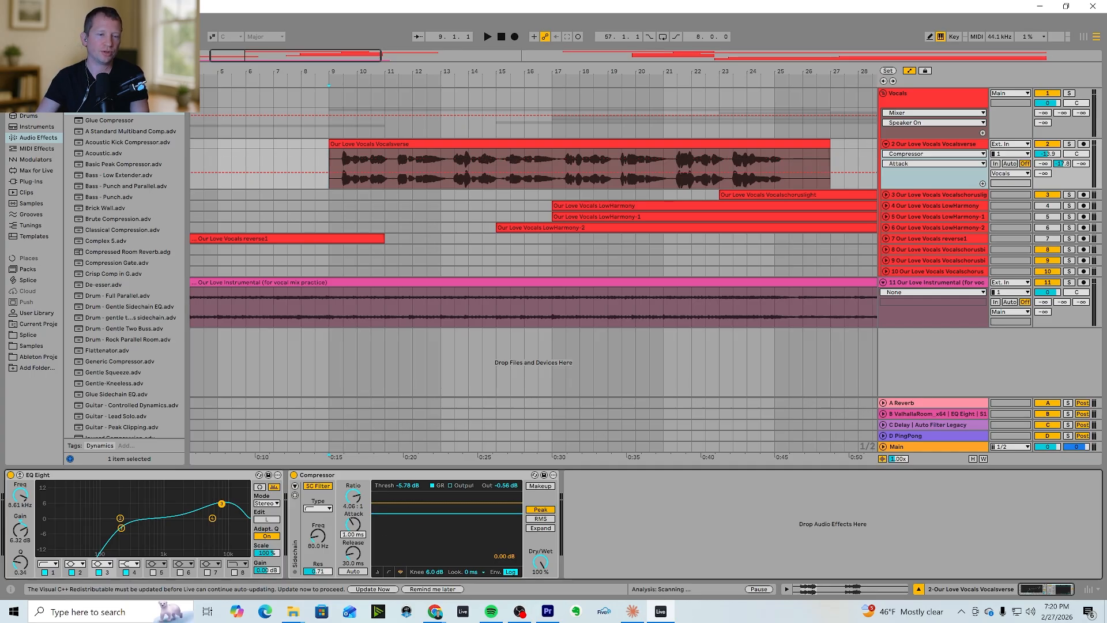
drag(353, 496, 353, 464)
drag(404, 513, 407, 524)
key(space)
drag(353, 498, 408, 536)
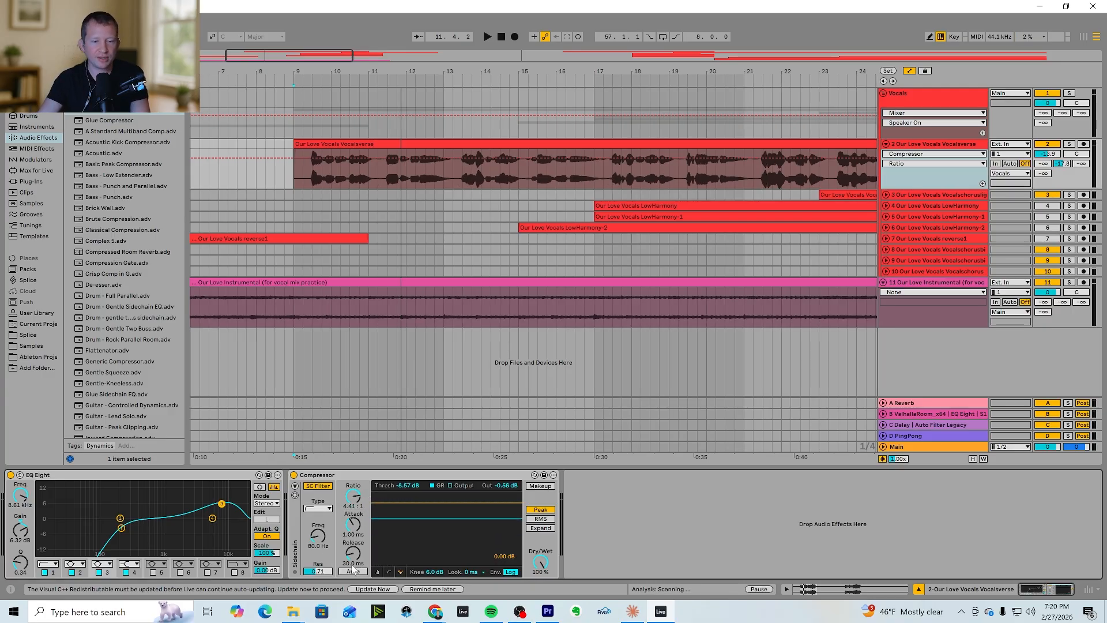
Try a much longer and a near-minimum attack time on the Compressor
click(353, 525)
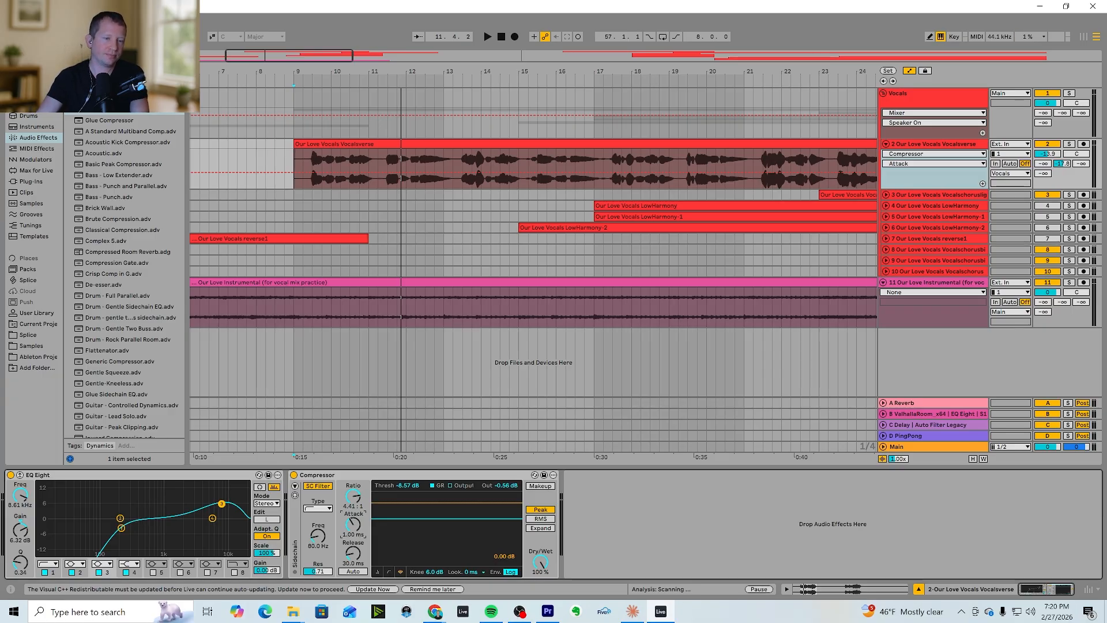
drag(352, 524, 353, 501)
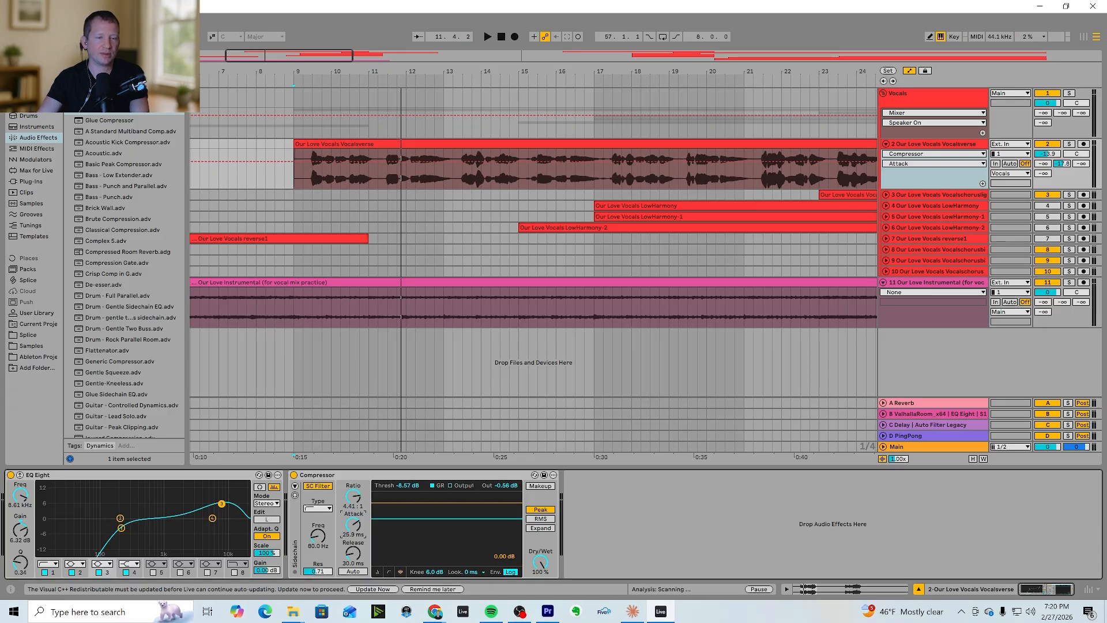
drag(352, 524, 353, 550)
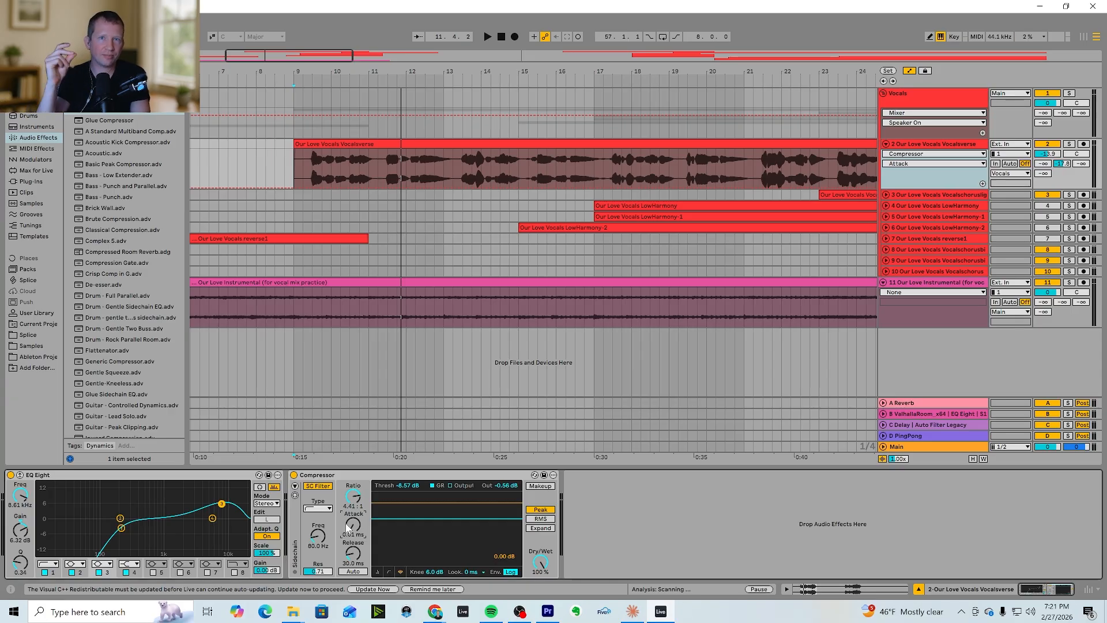
Lower the Compressor's threshold to about -15.4 dB and set its attack to about 1.07 ms
drag(348, 528, 348, 513)
drag(436, 518, 435, 531)
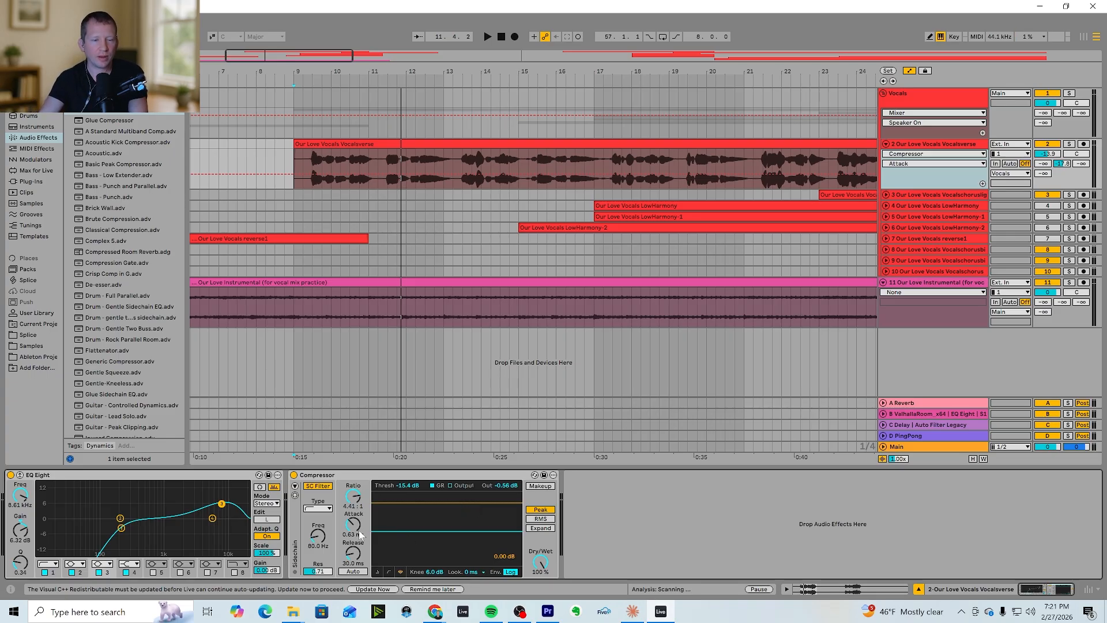
click(354, 524)
drag(353, 523, 353, 521)
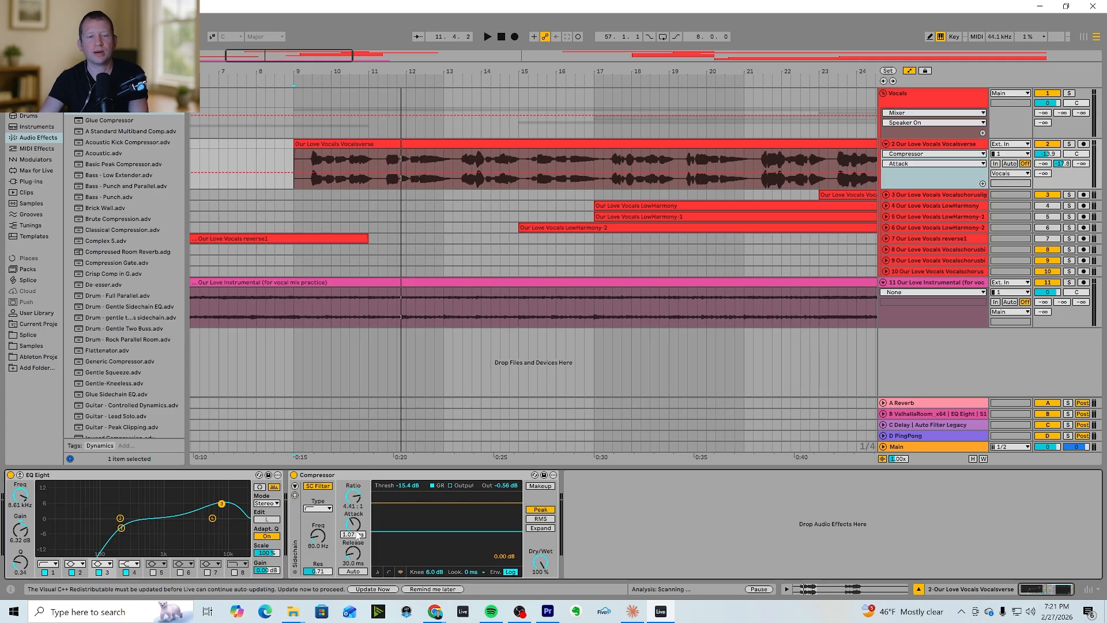
Raise the Compressor's threshold to about -3.30 dB and set its knee to about 2.5 dB
click(360, 561)
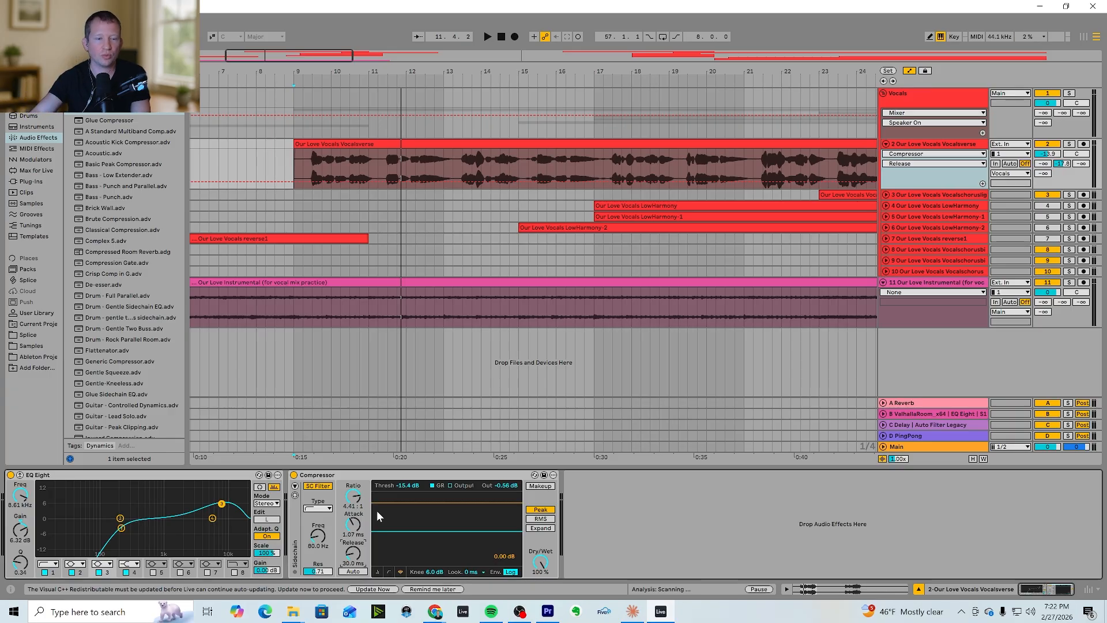
drag(433, 571, 437, 536)
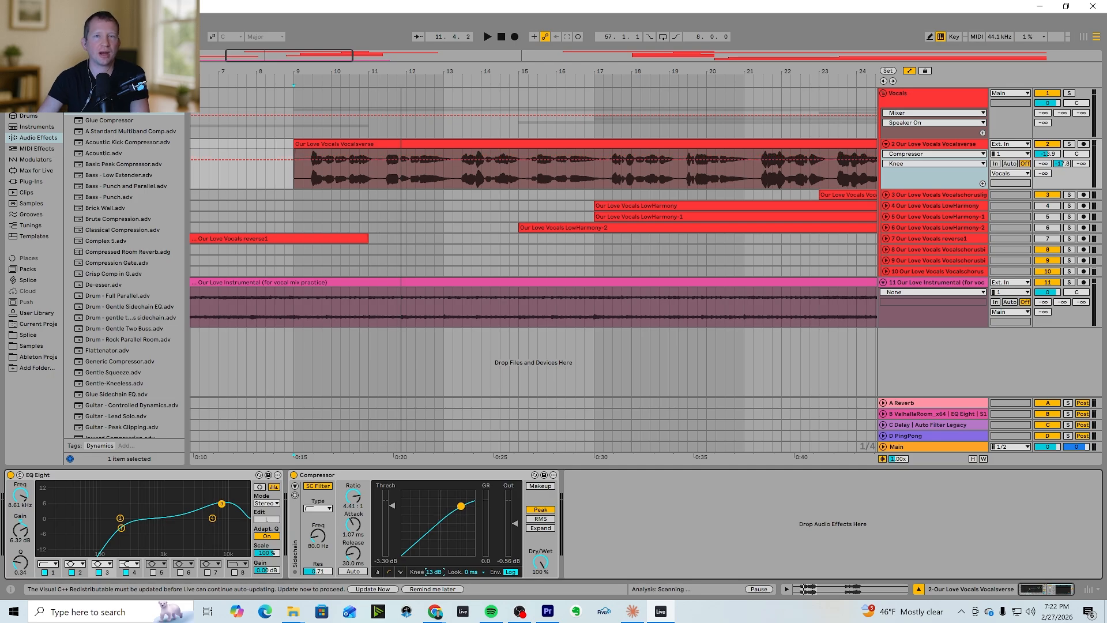
drag(437, 536, 437, 560)
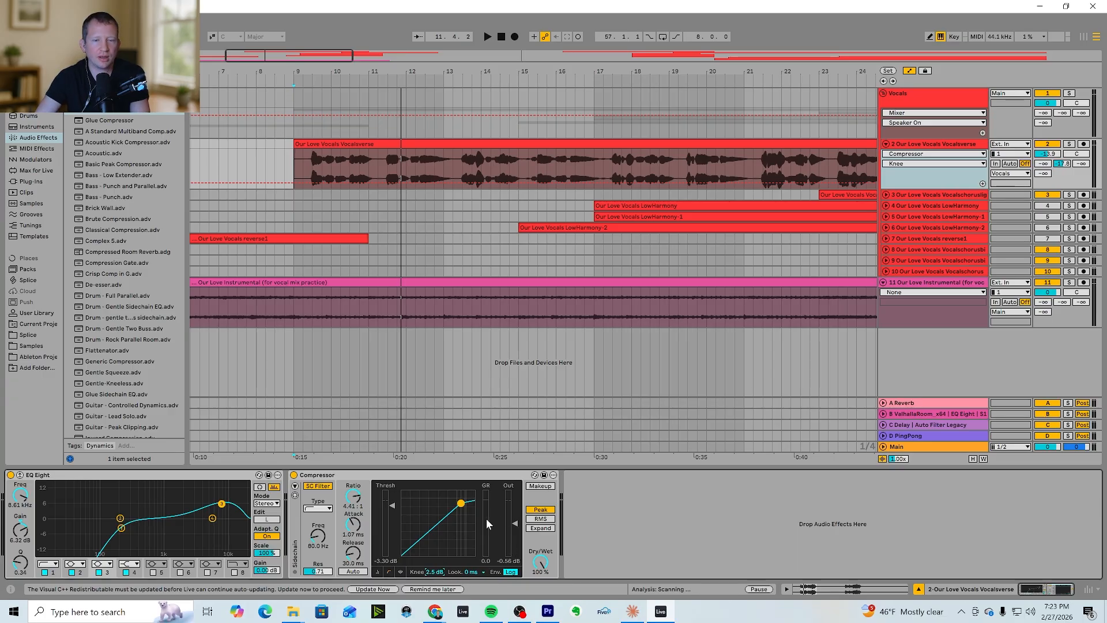
Bypass the Compressor, listen to the uncompressed verse vocal from just after bar 9, and re-enable the Compressor
click(294, 475)
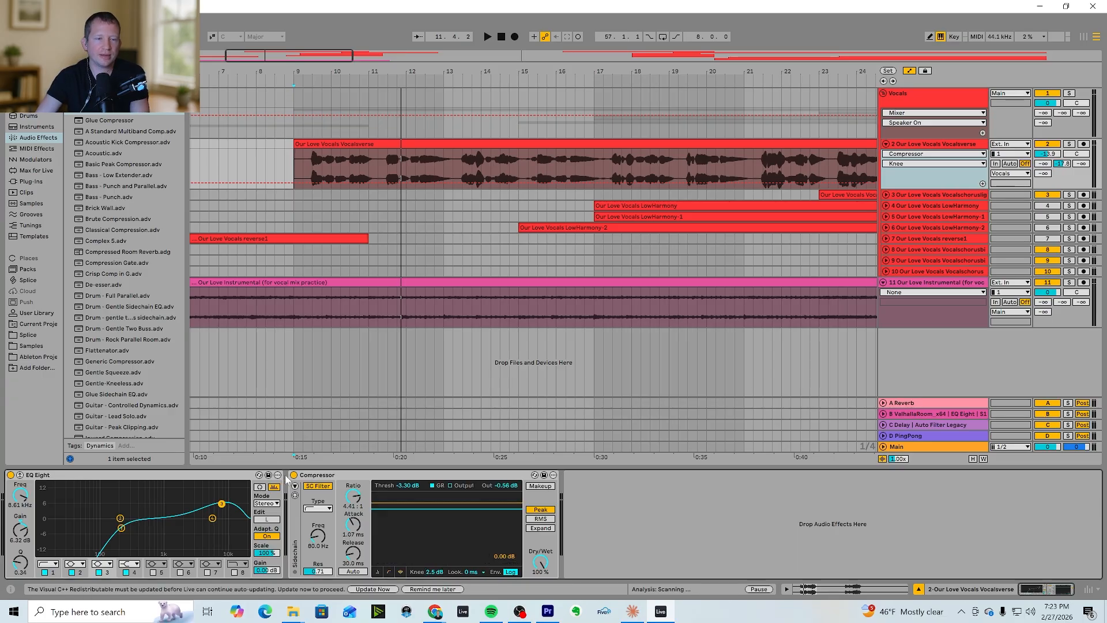
click(302, 156)
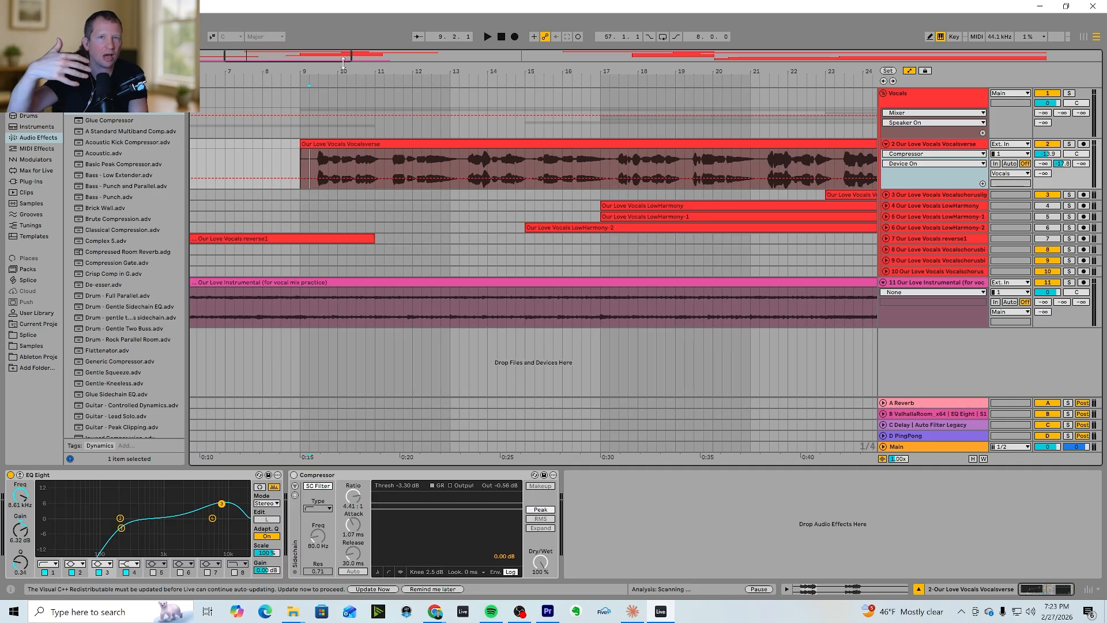
key(space)
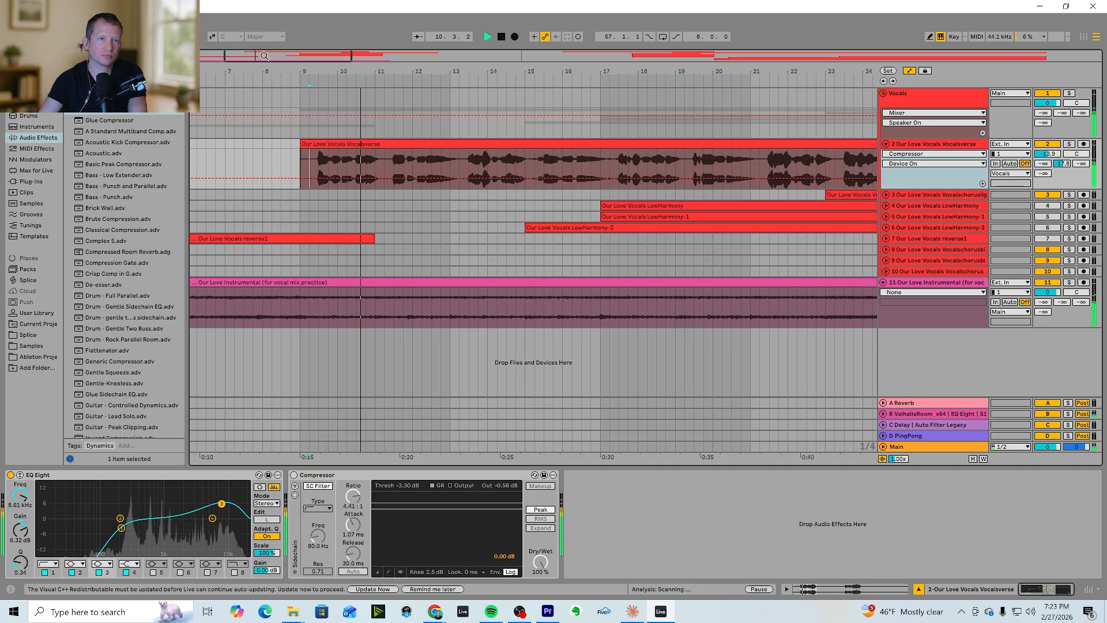
drag(264, 56, 263, 80)
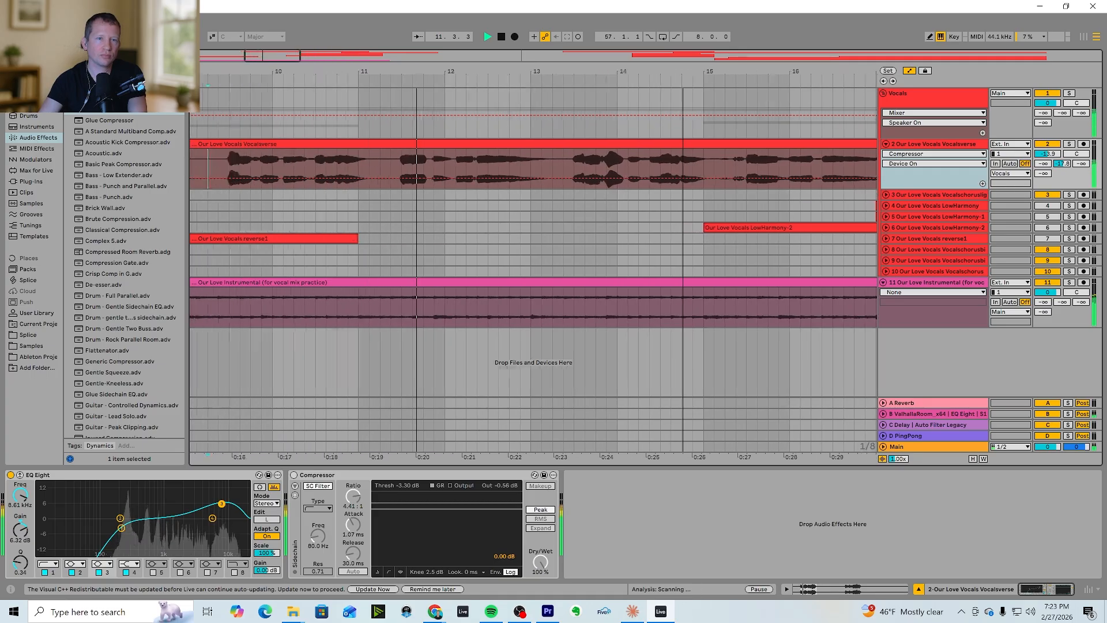
mouse_move(682, 80)
mouse_down()
mouse_move(705, 72)
mouse_move(690, 71)
mouse_up()
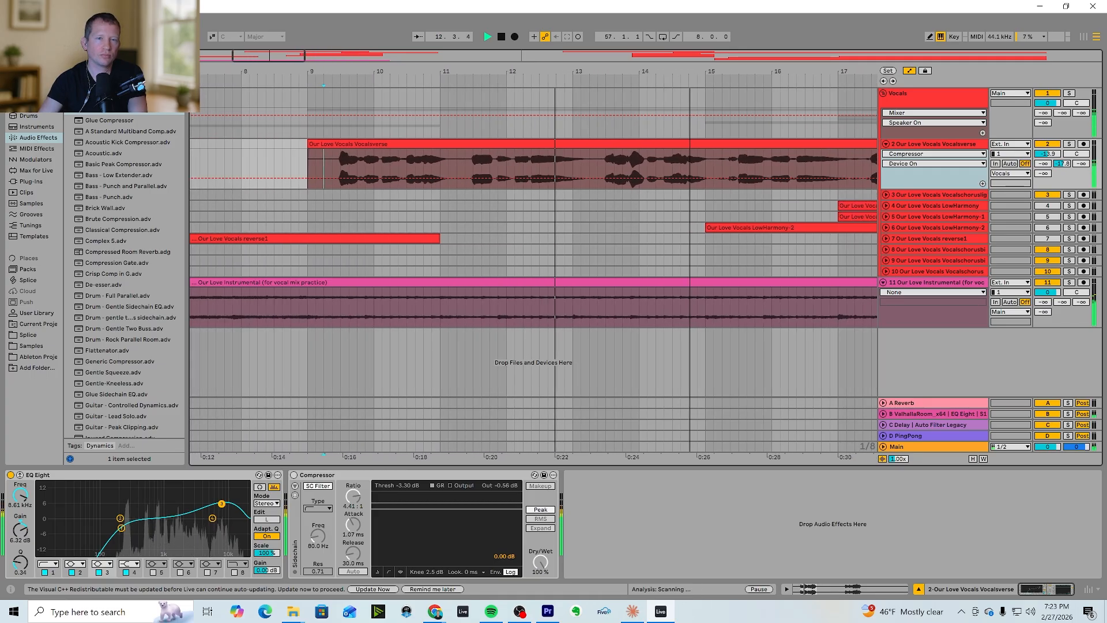
key(space)
click(330, 156)
drag(266, 56, 266, 53)
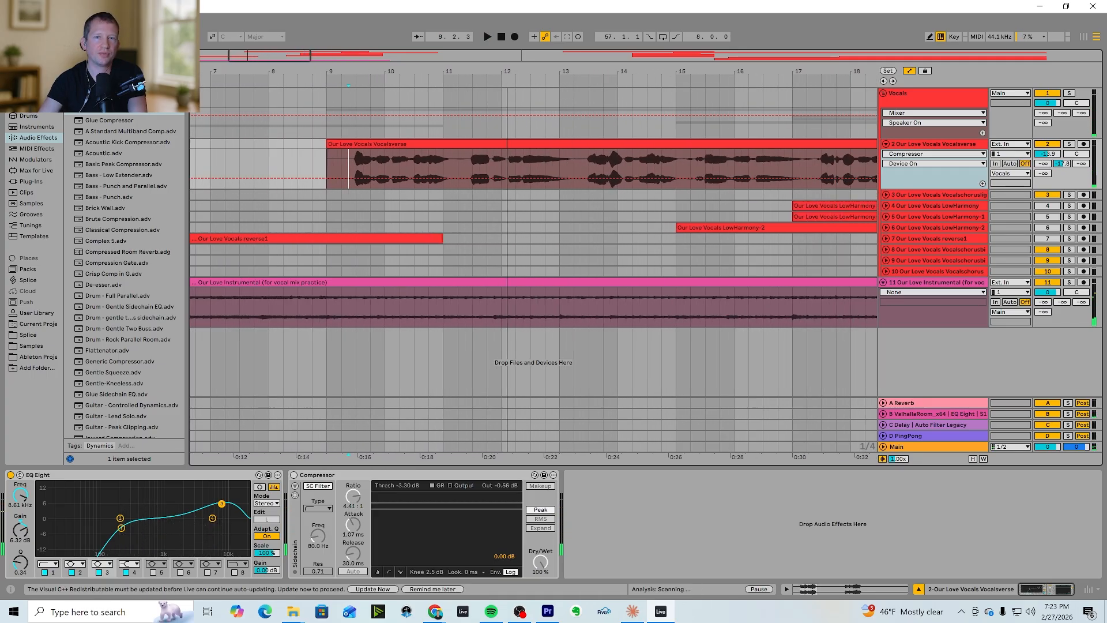
drag(506, 70, 508, 70)
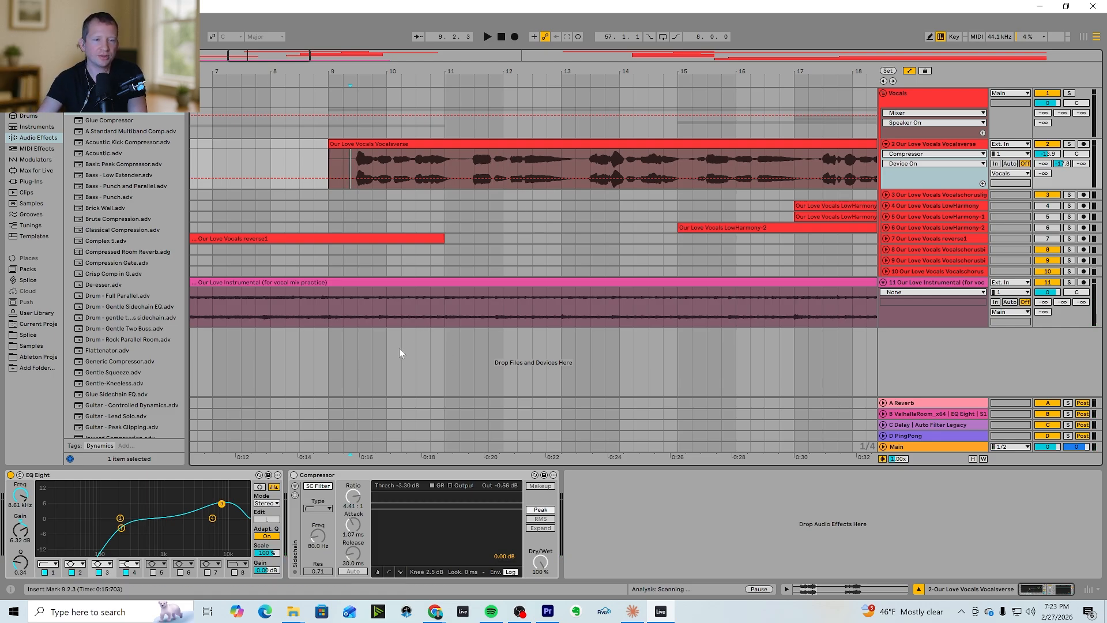
click(294, 474)
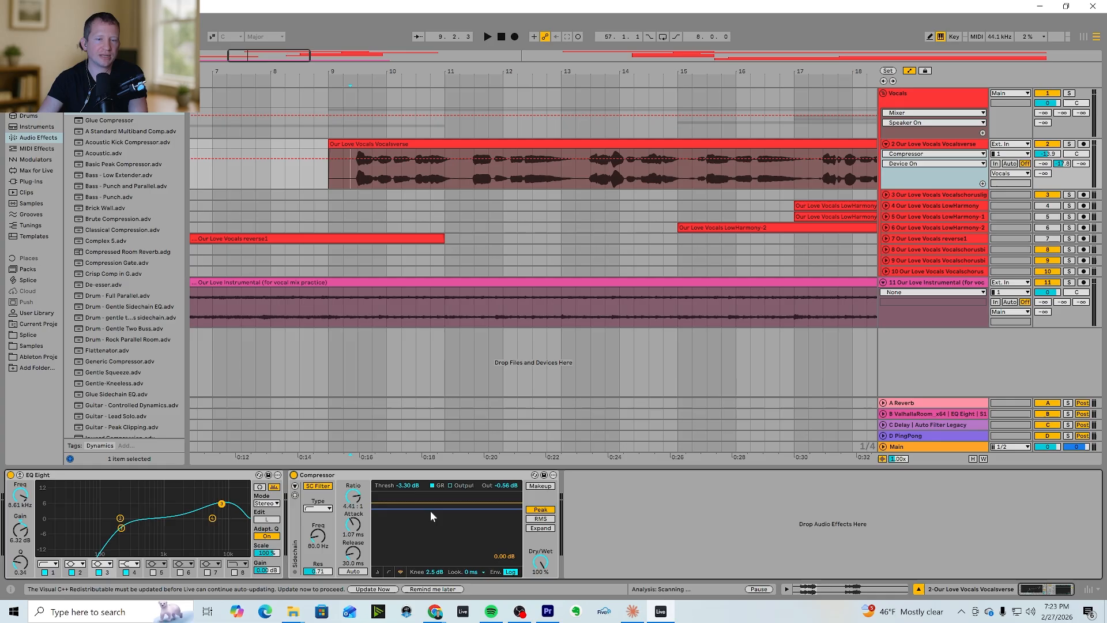
Raise the Compressor's threshold to about 0.42 dB and loop two bars of the verse vocal starting at 9.2.1
drag(430, 508, 430, 500)
drag(271, 56, 704, 74)
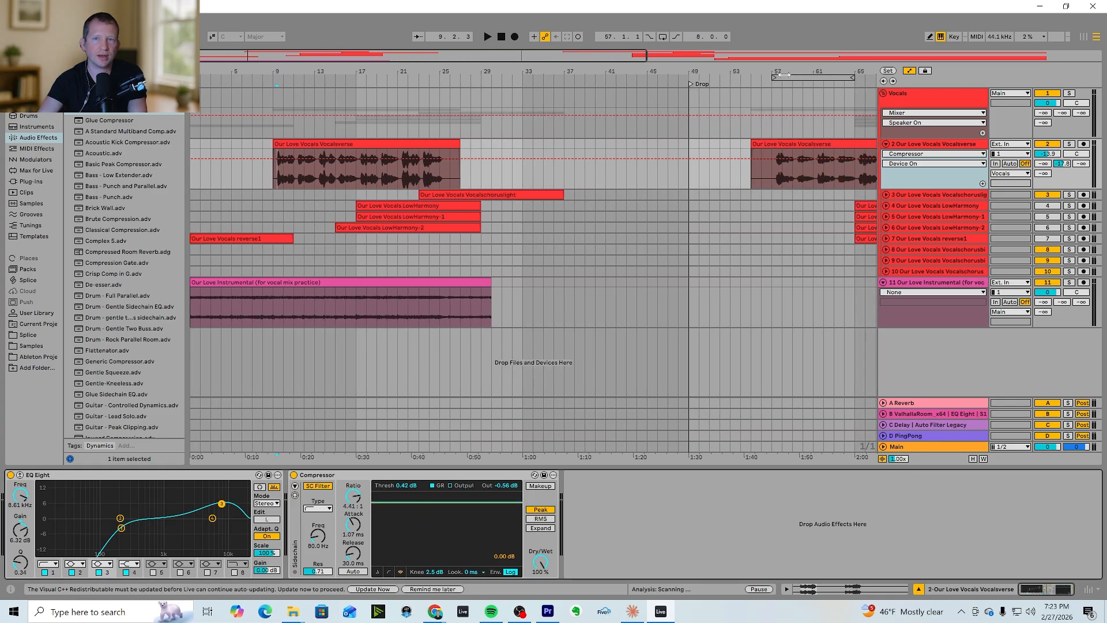
drag(782, 77, 244, 124)
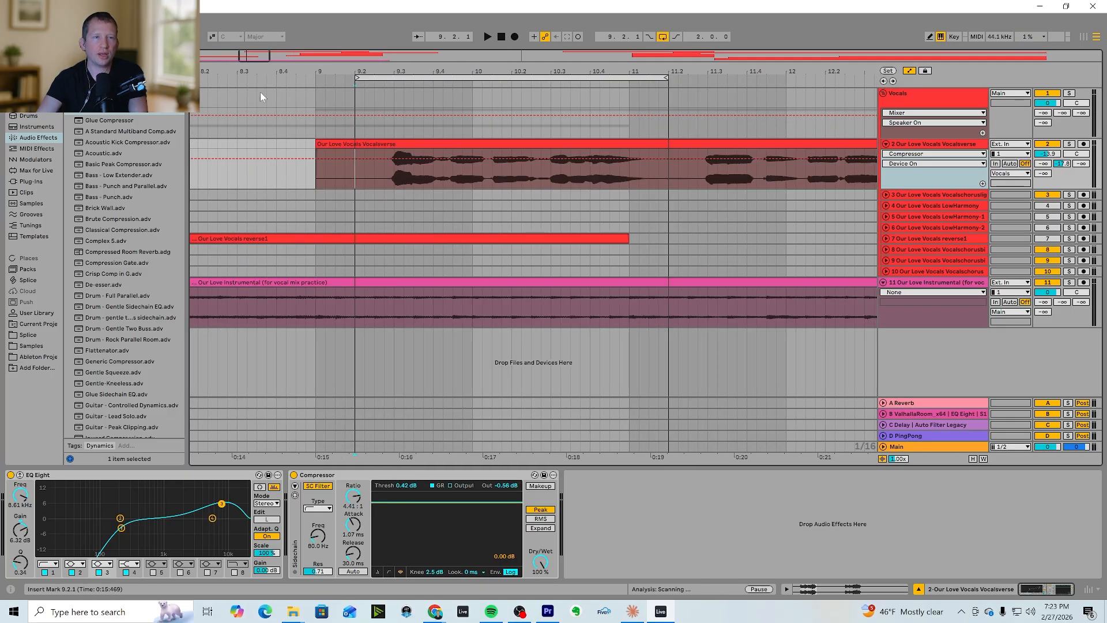
drag(262, 57, 261, 61)
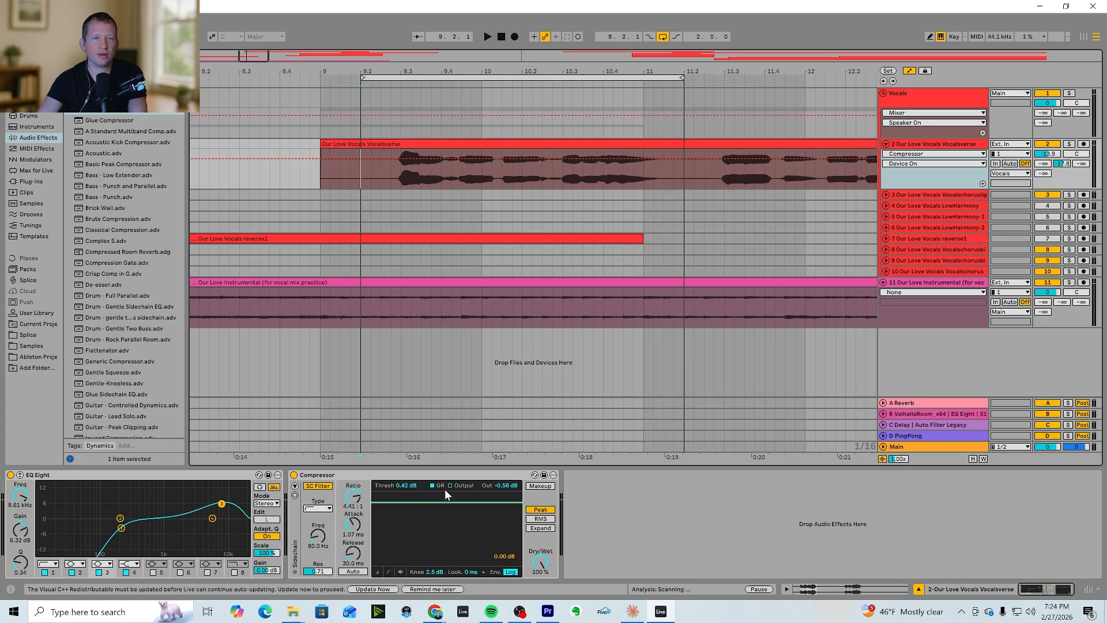
Play the looped vocal phrase and lower the Compressor's threshold to about -16.9 dB
click(391, 184)
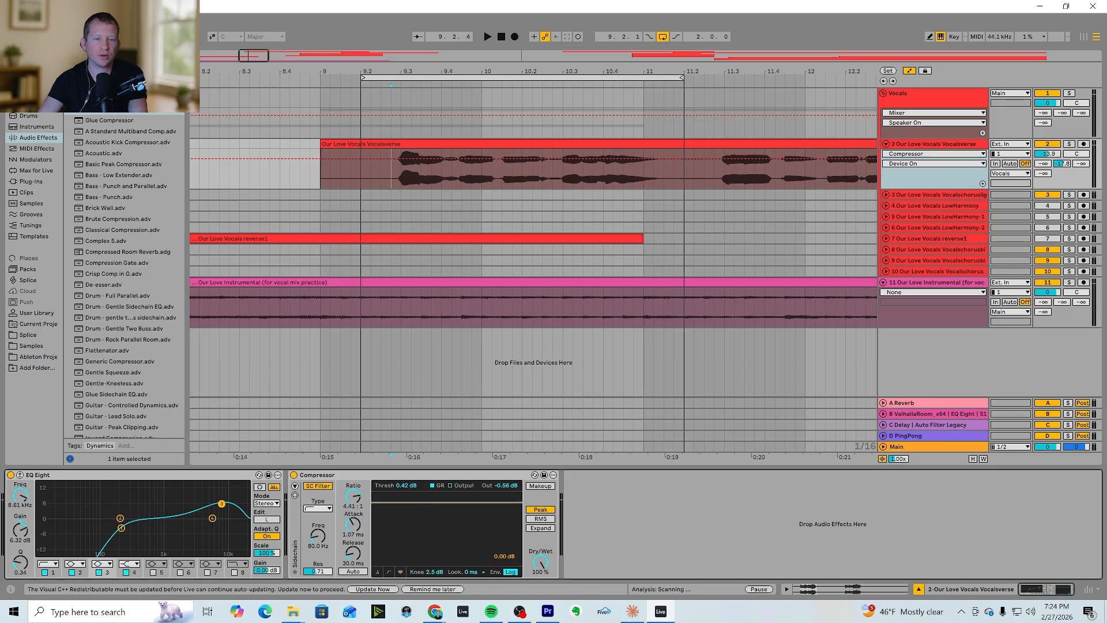
key(space)
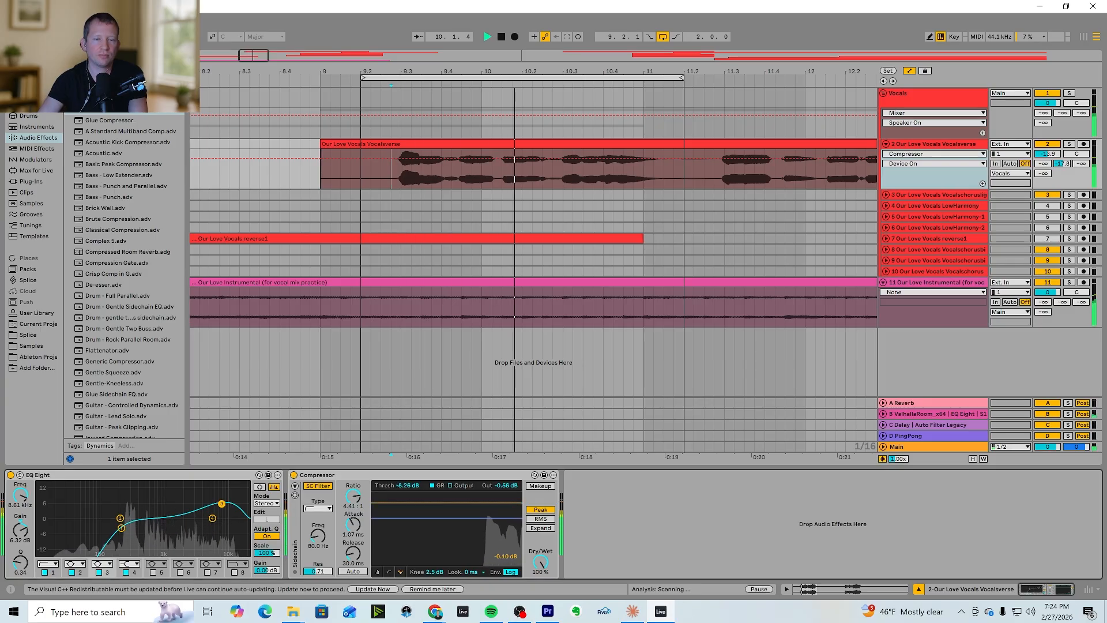
drag(447, 521, 446, 535)
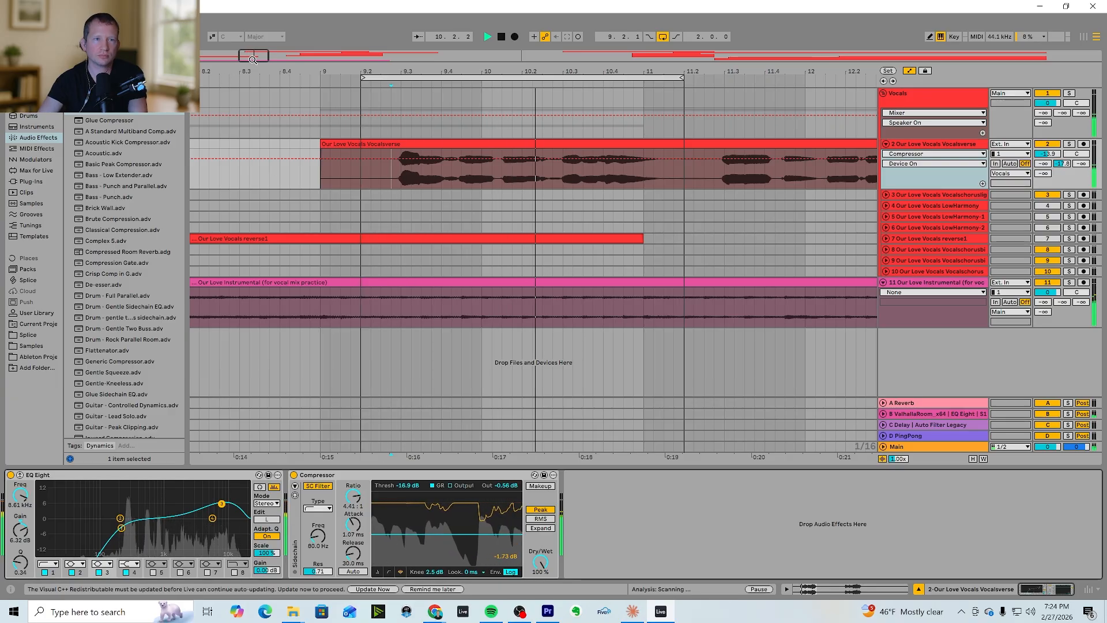
Extend the loop to four bars from 9.2.1 and lower the Compressor's threshold to about -21.2 dB during playback
drag(222, 71, 205, 58)
scroll(340, 112, down, 2)
key(space)
drag(452, 78, 601, 99)
key(space)
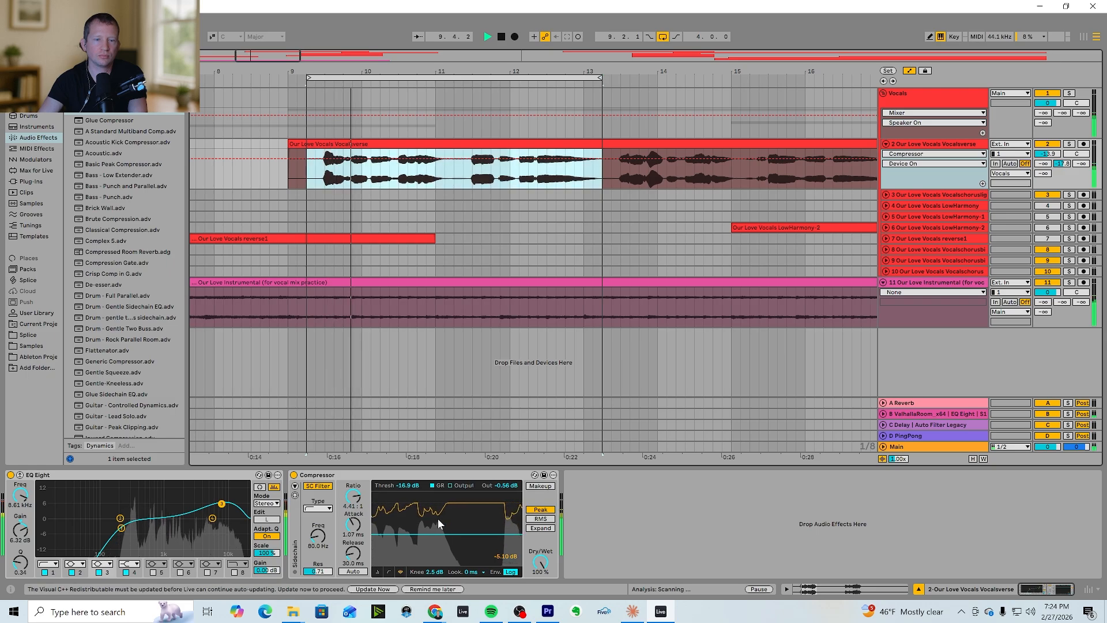
drag(440, 534, 440, 540)
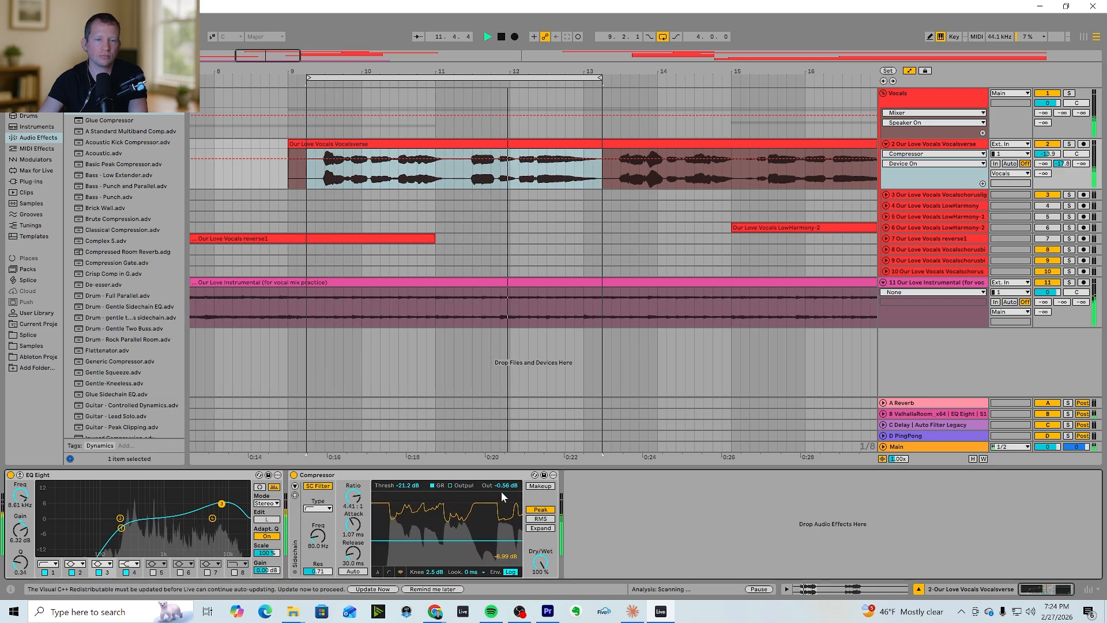
Raise the Compressor's output gain to about 6.75 dB and compare the vocal with the Compressor bypassed and enabled
drag(502, 486, 503, 463)
click(294, 474)
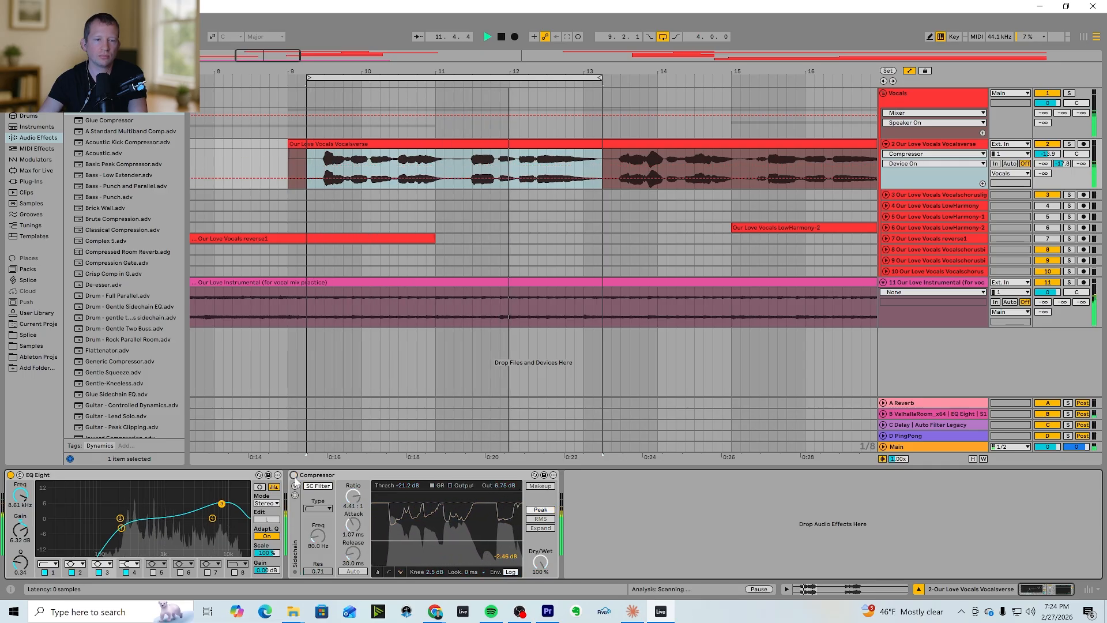
click(294, 475)
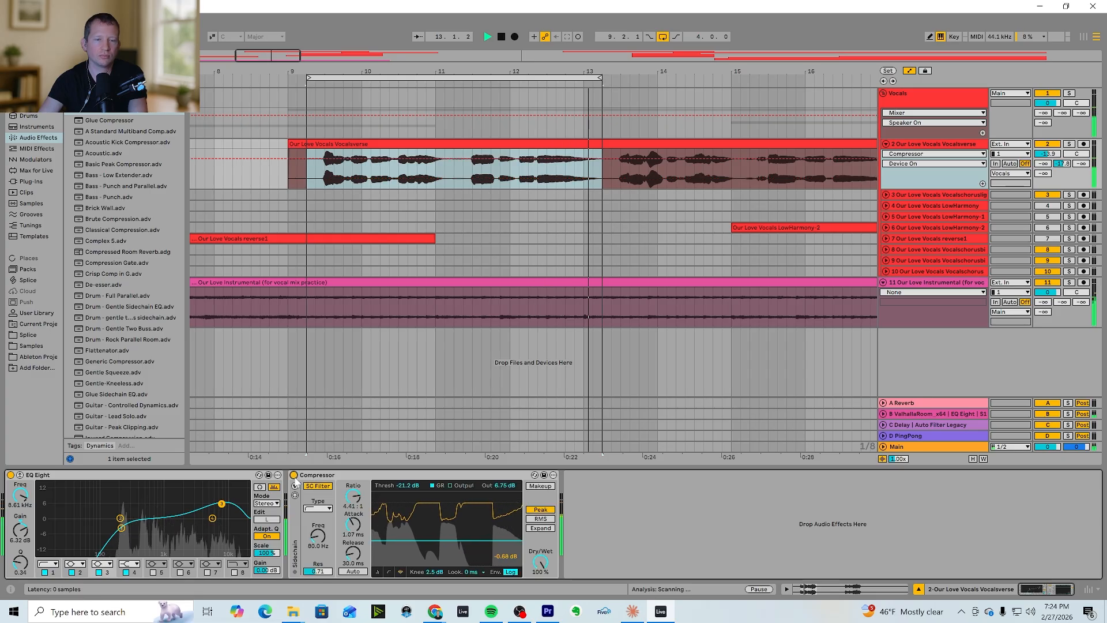
Compare the vocal with the Compressor bypassed and enabled, then set its output gain to 7.00 dB and threshold to about -22.2 dB
click(294, 475)
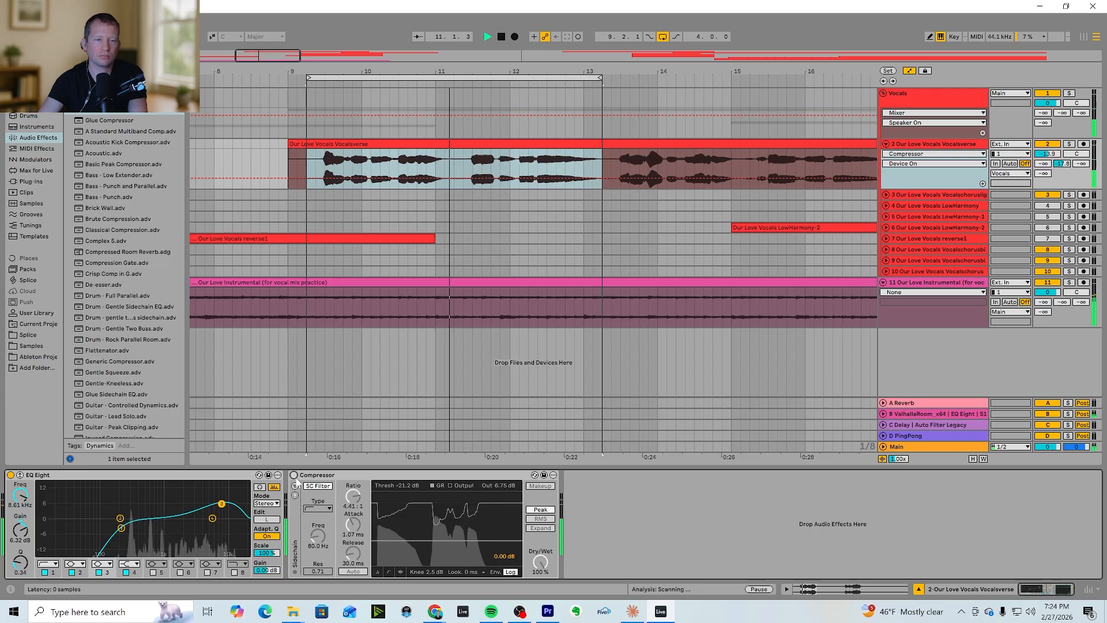
click(294, 475)
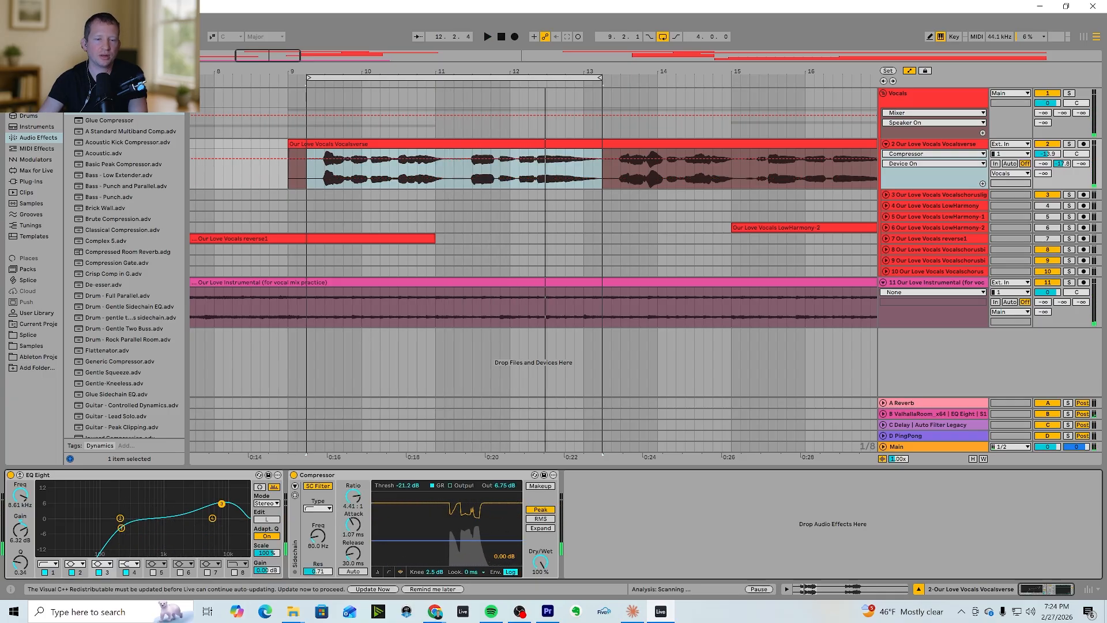
click(505, 485)
drag(505, 485, 505, 484)
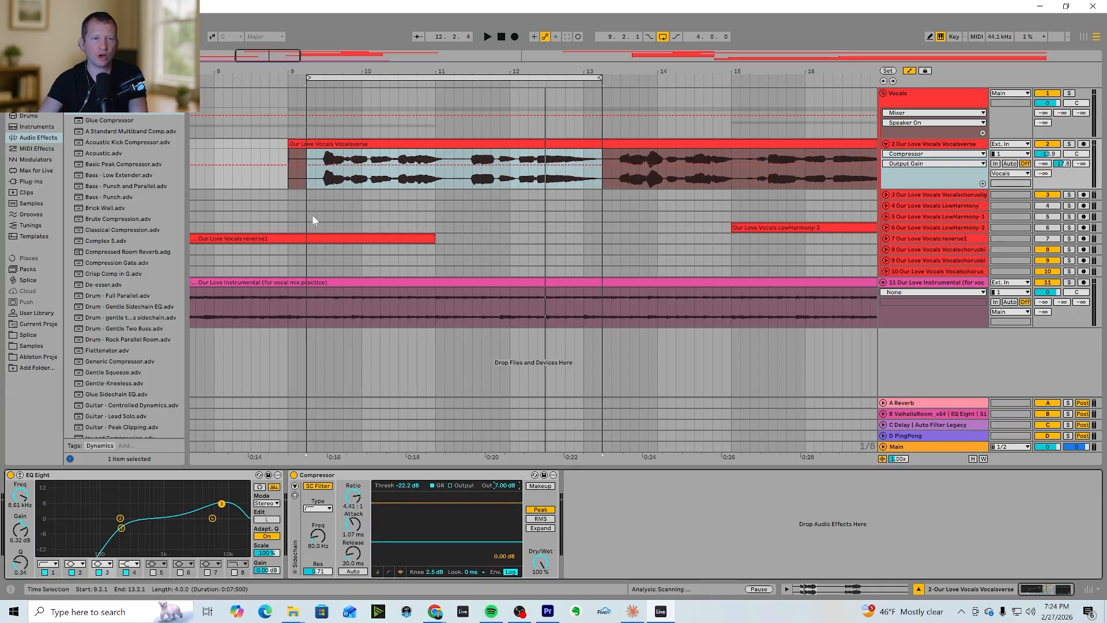
Place the playback start at 9.2.1 on the verse vocal clip
click(307, 186)
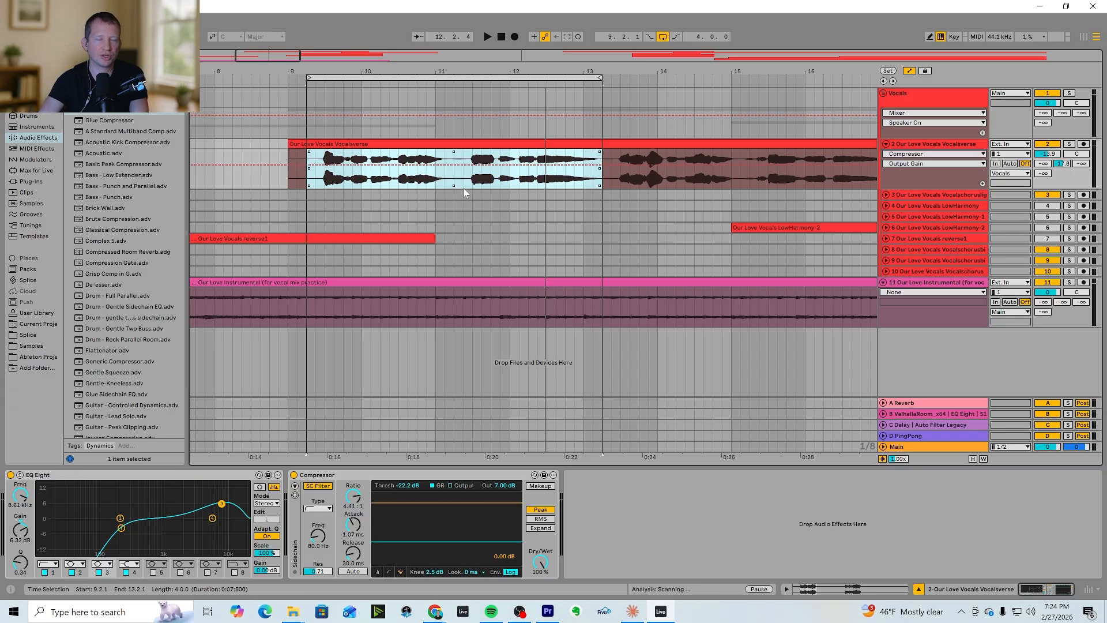
click(501, 184)
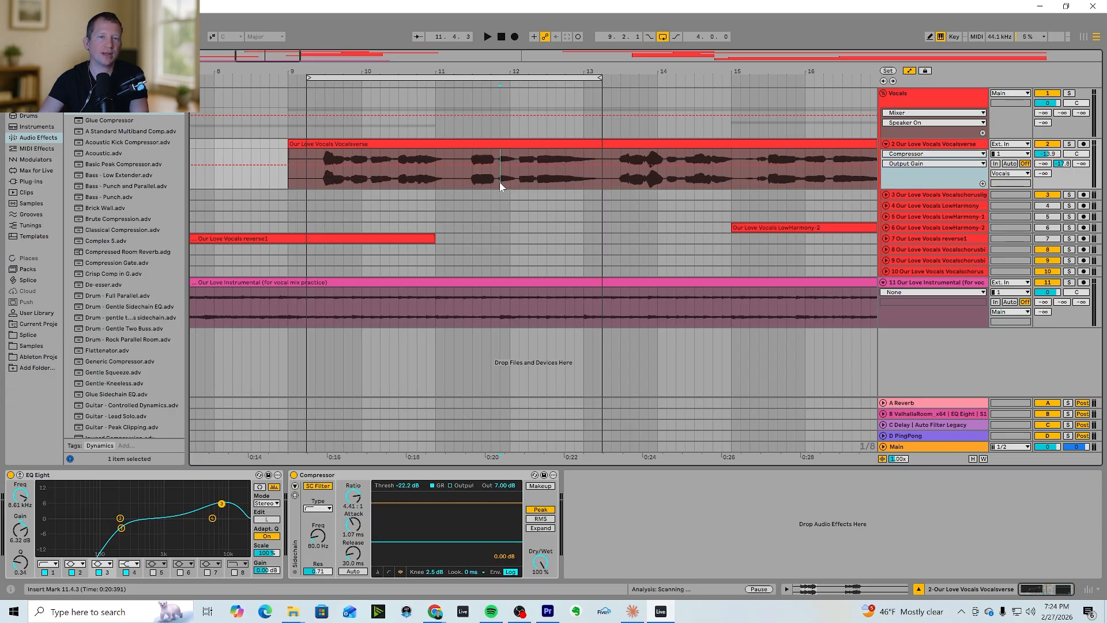
key(plus)
key(minus)
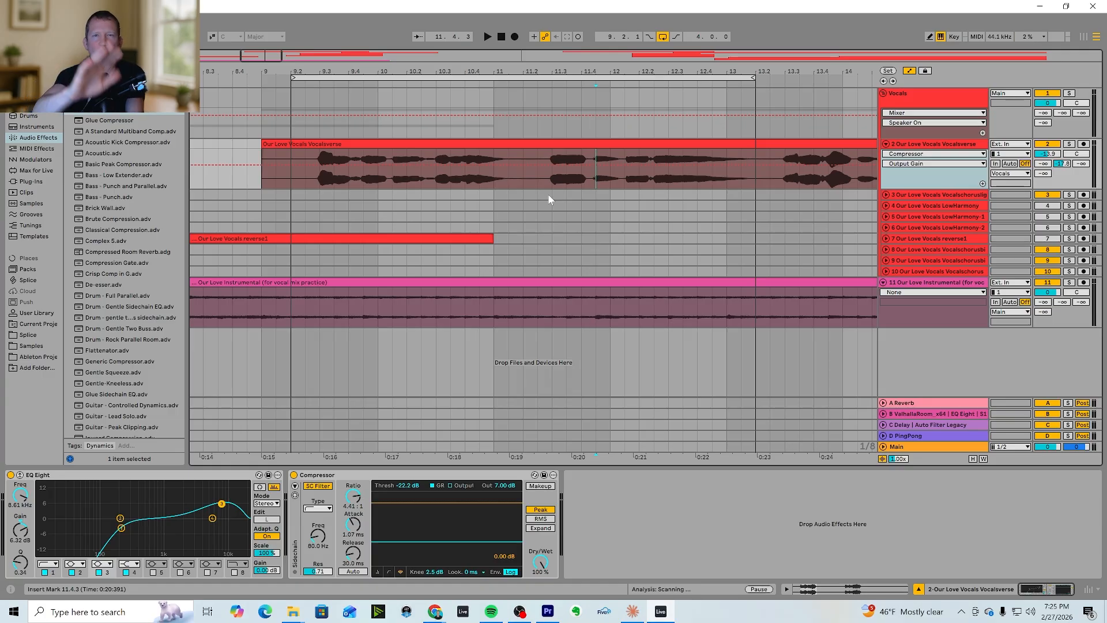
click(292, 183)
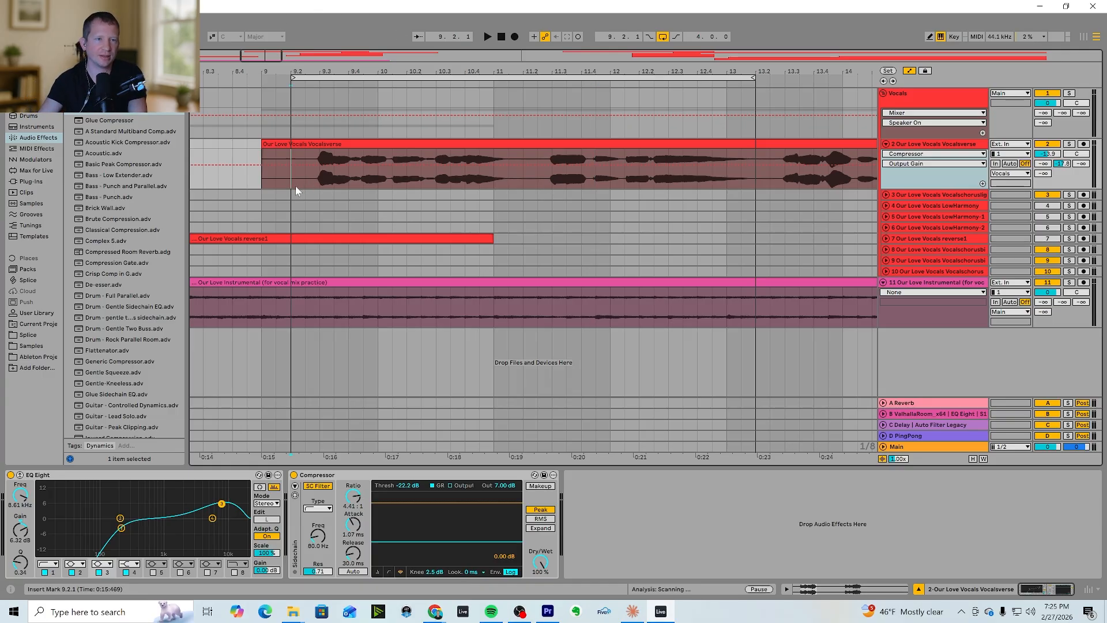
Play the looped verse vocal and compare it with the Compressor bypassed and enabled
click(294, 478)
key(space)
click(294, 476)
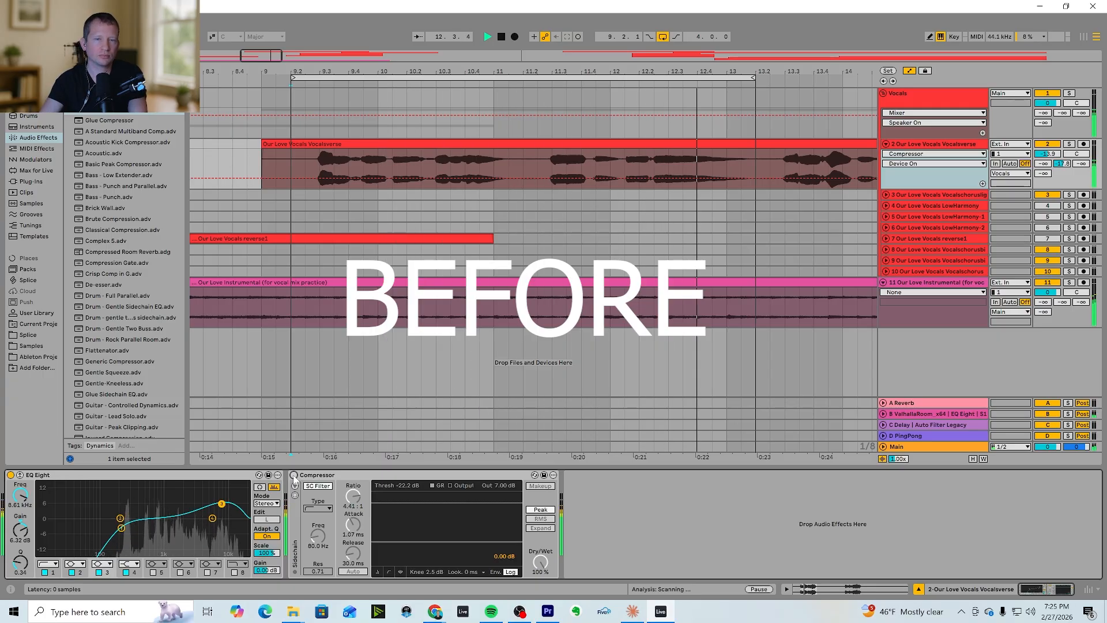
click(294, 474)
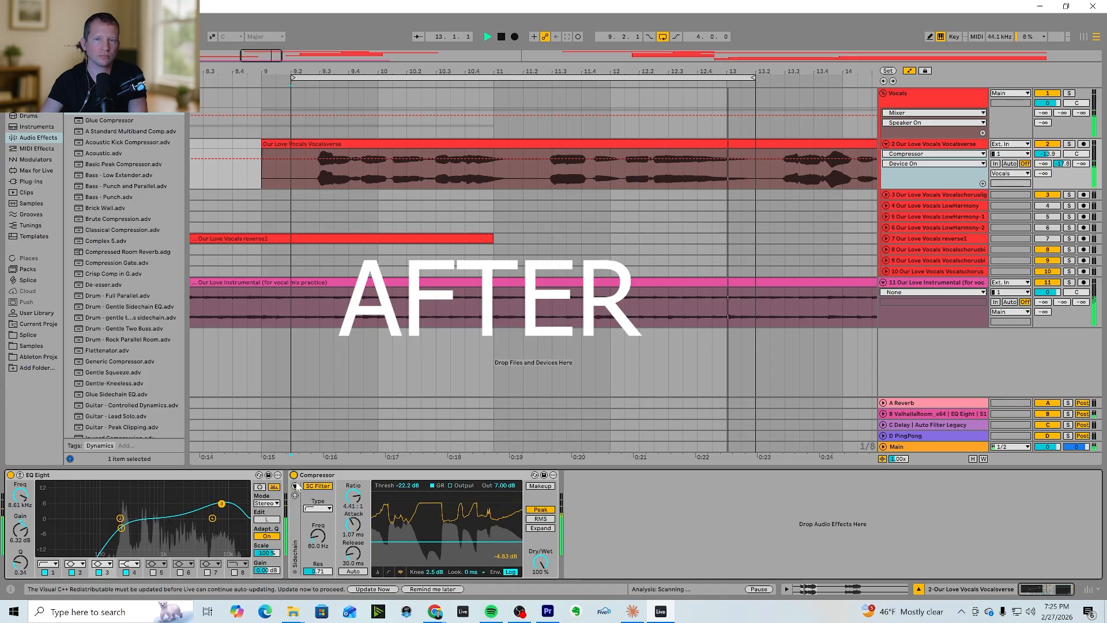
key(space)
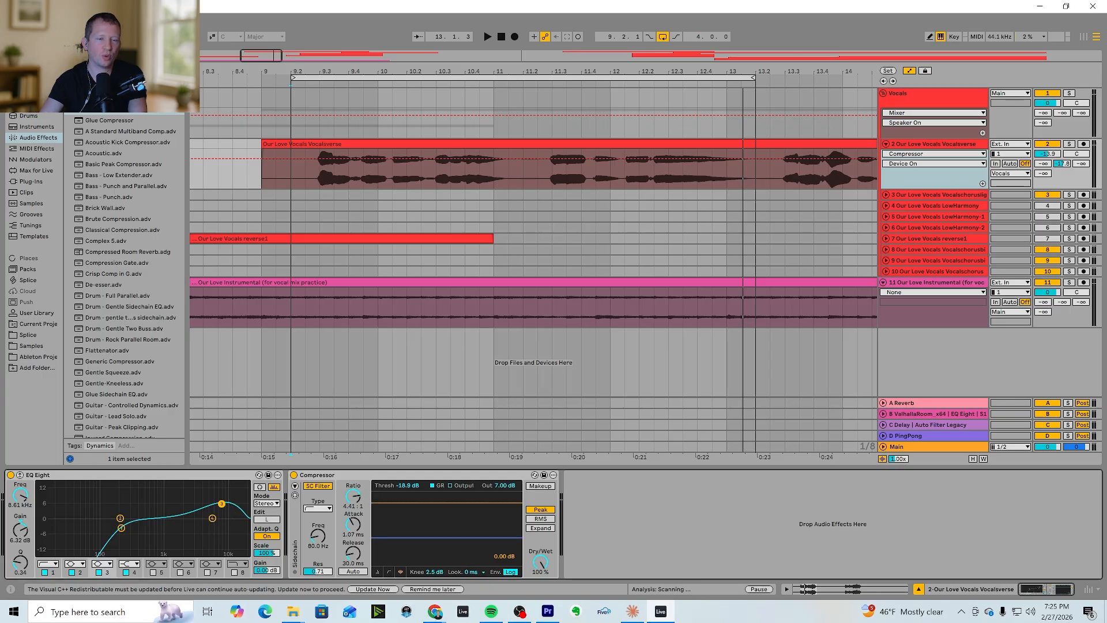
Set the Compressor's attack to about 10.2 ms and threshold to about -21.2 dB, comparing the vocal with the device bypassed and enabled
click(354, 535)
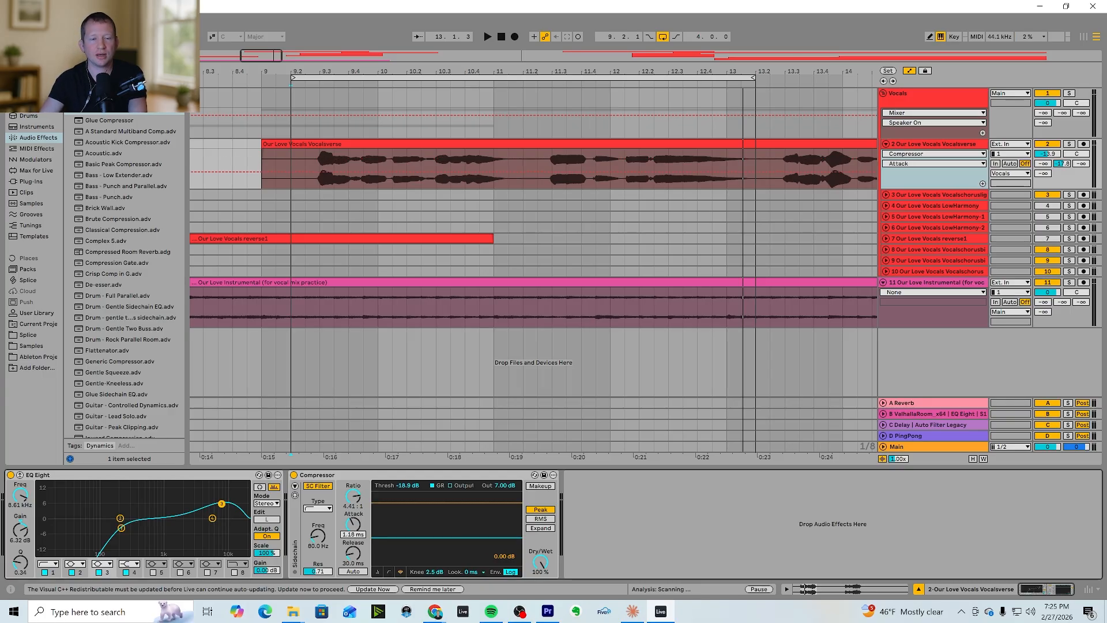
key(space)
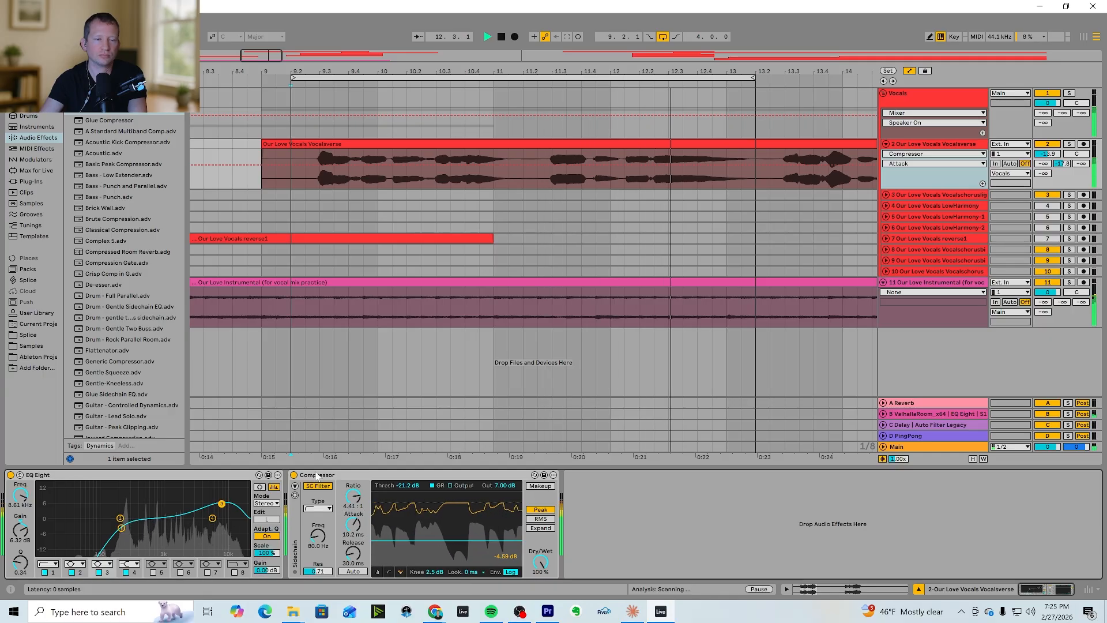
click(294, 474)
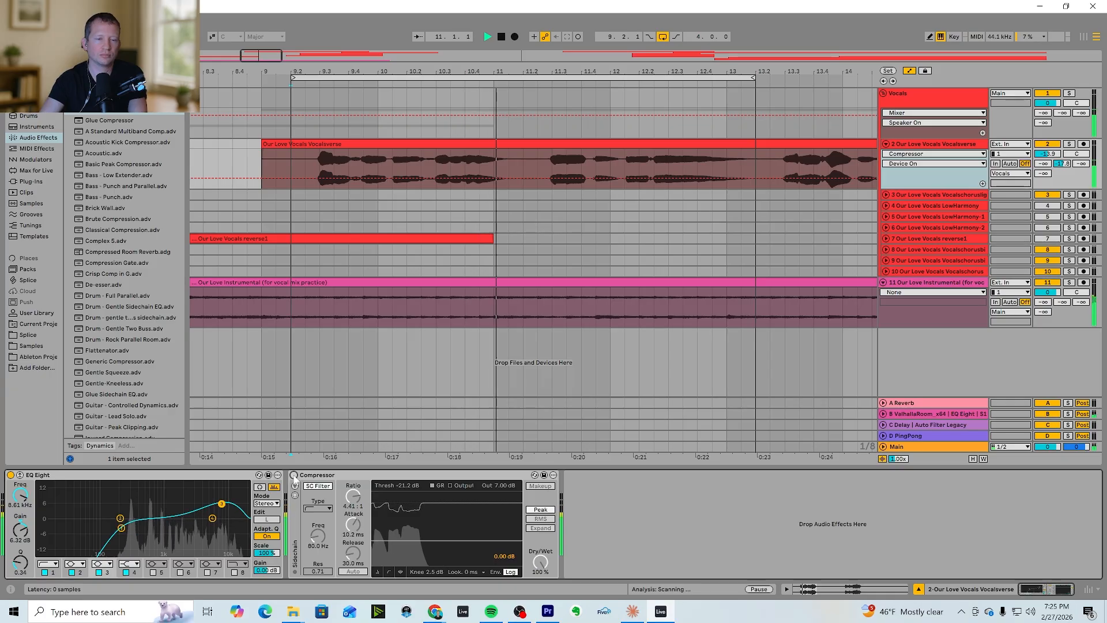
click(294, 474)
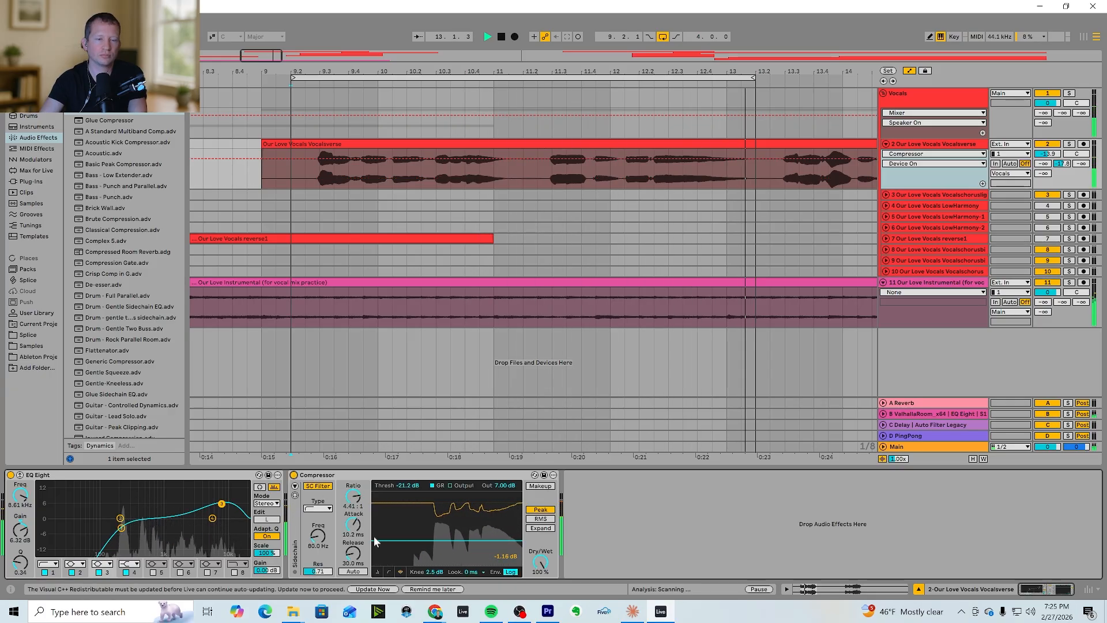
key(space)
Shorten the Compressor's attack to about 7.20 ms while listening to the looped vocal
click(352, 525)
drag(353, 525, 353, 588)
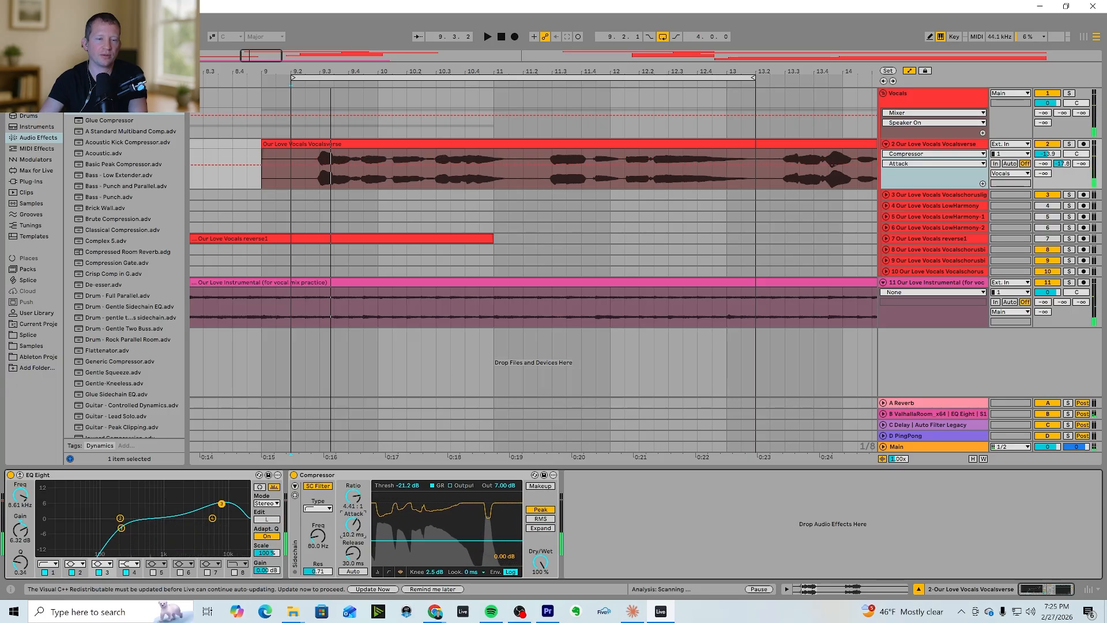
key(space)
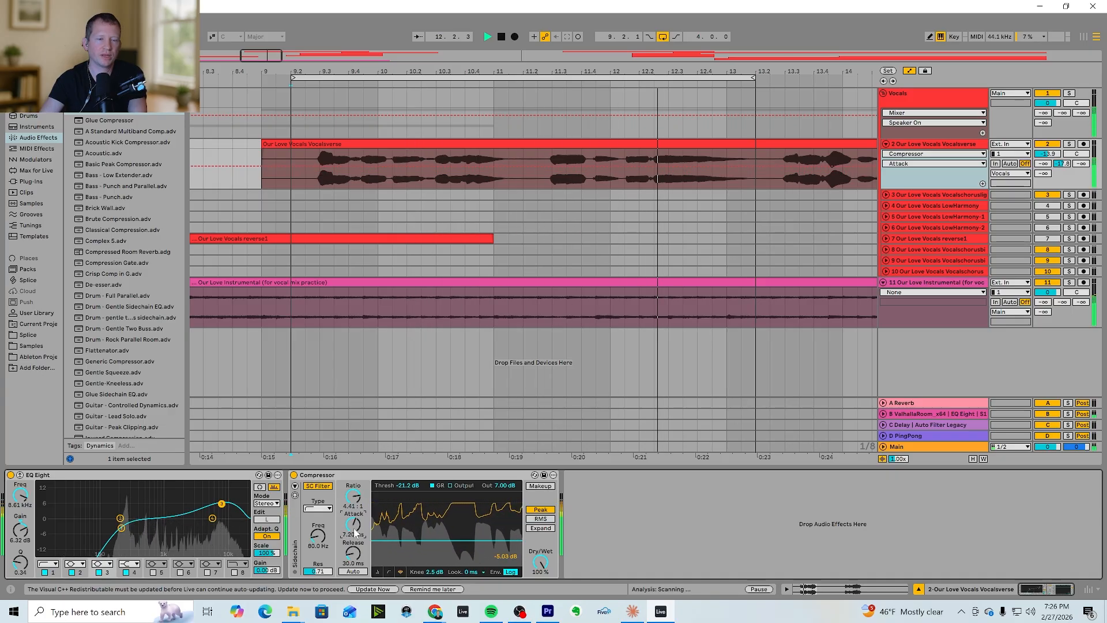
key(space)
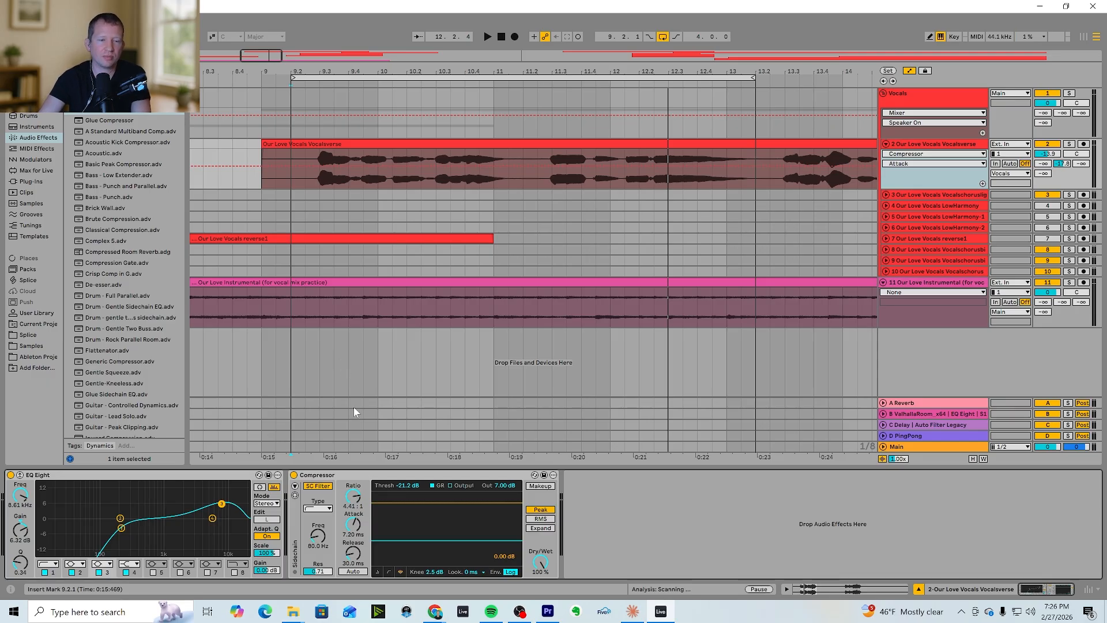
Duplicate the Compressor, setting the first one's ratio to about 10.7:1 and attack to about 0.96 ms, and the second one's attack to about 10.4 ms
click(364, 515)
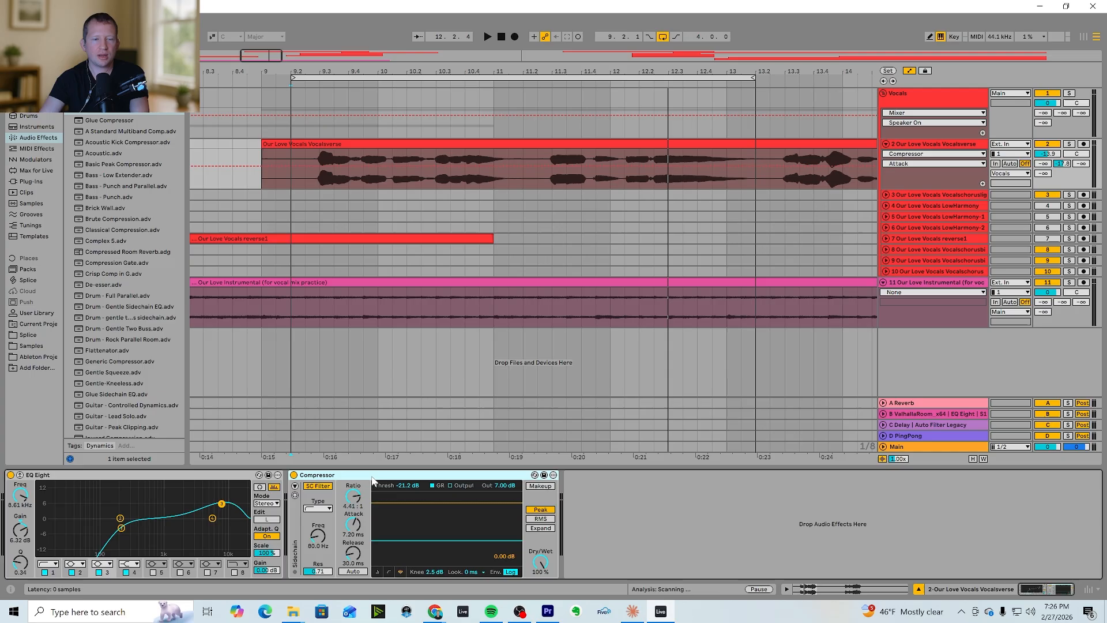
key(ctrl+d)
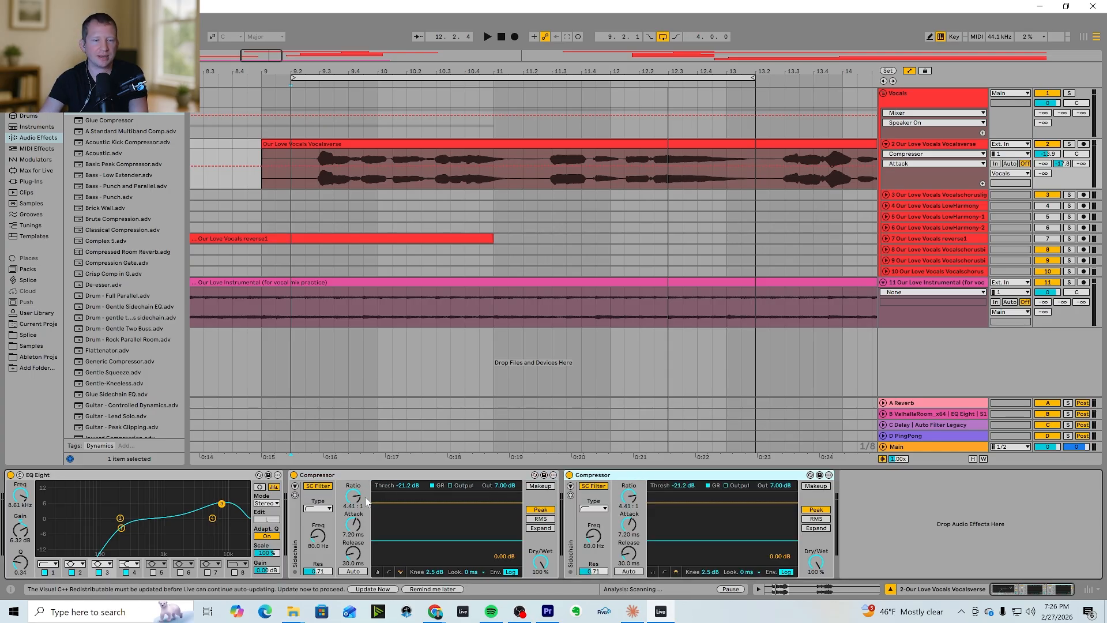
drag(353, 507, 354, 499)
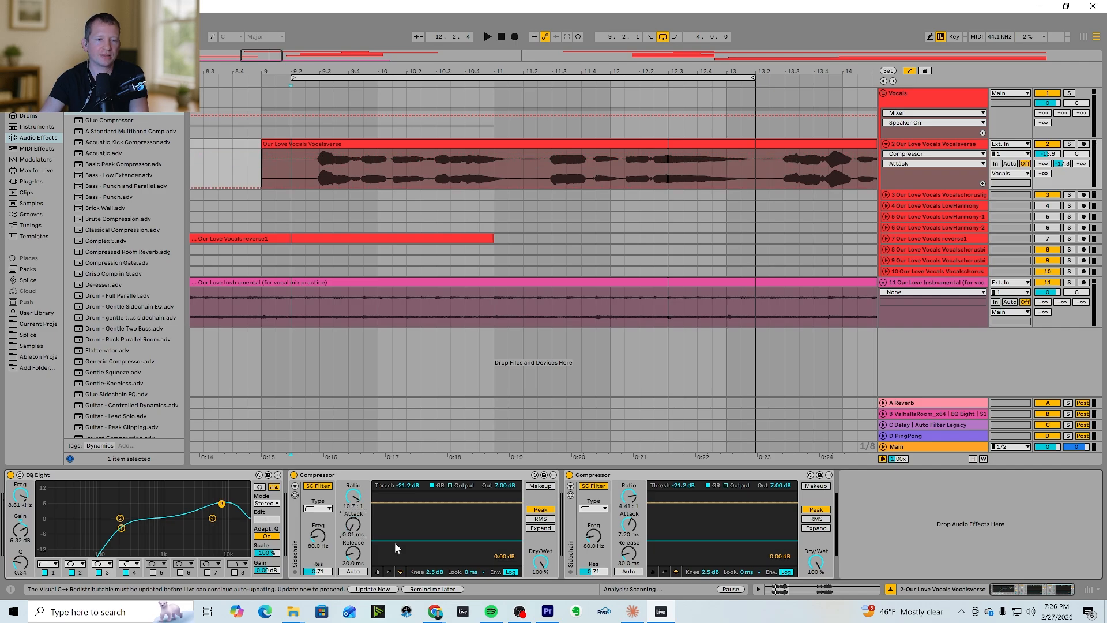
drag(353, 532, 354, 521)
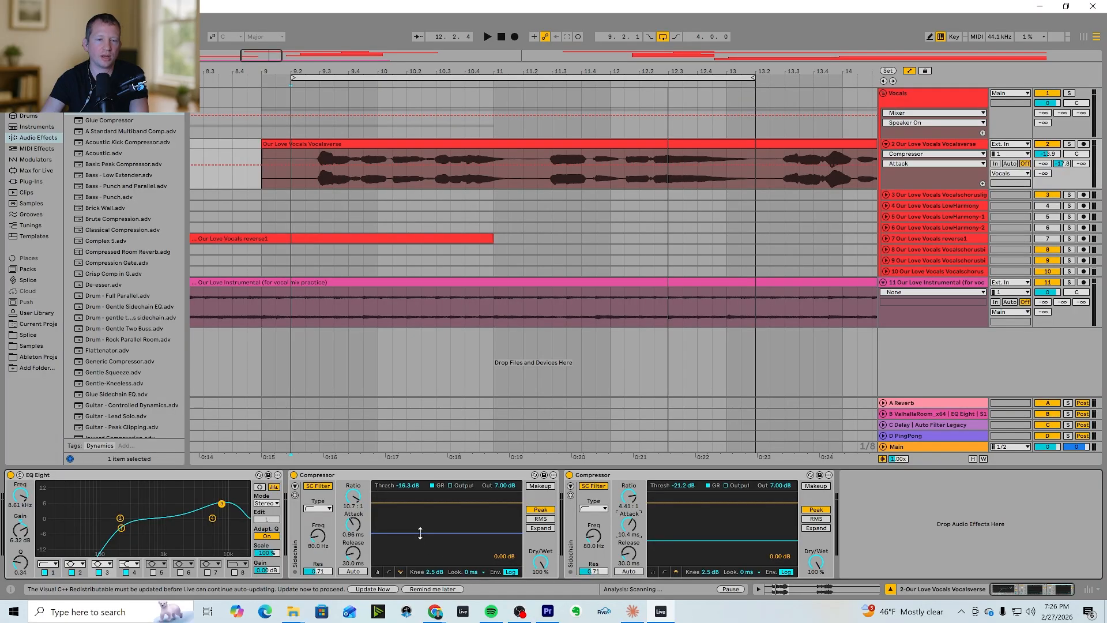
Raise the first Compressor's threshold to about 4.14 dB, reset its output gain to 0 dB, and bypass the second Compressor
drag(450, 520, 449, 494)
key(space)
double_click(504, 485)
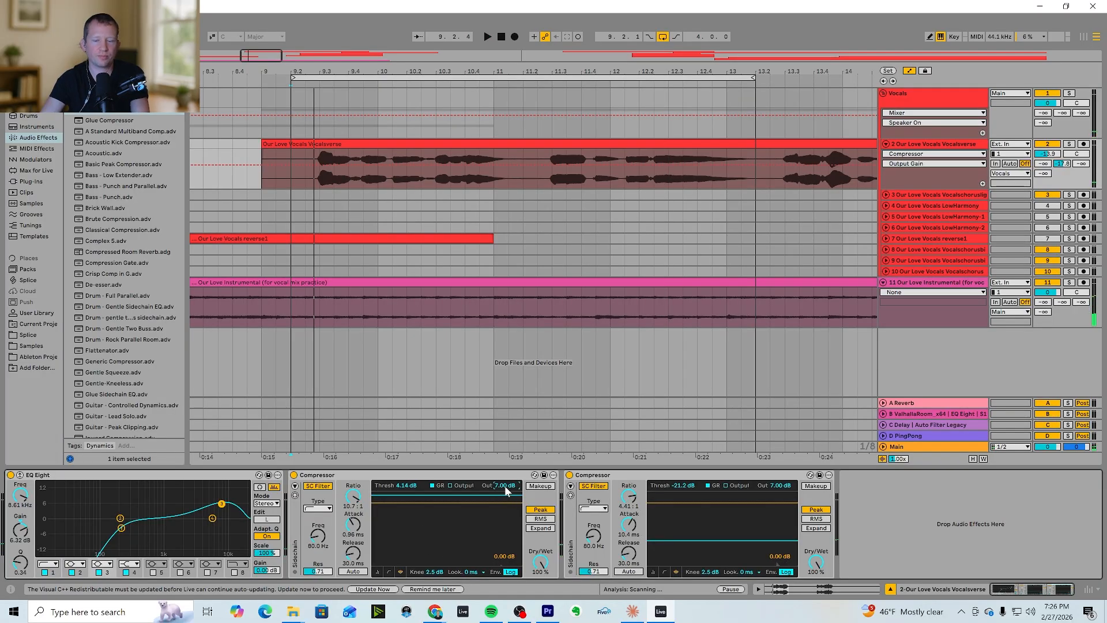
click(569, 475)
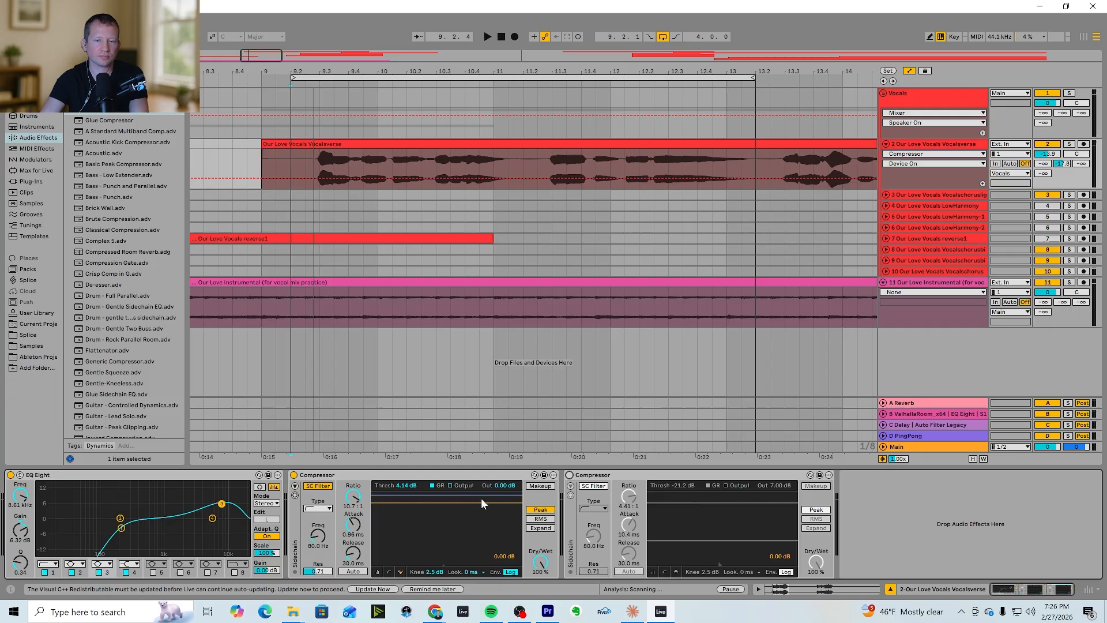
Lower the first Compressor's threshold to about -12.9 dB during playback and raise its output gain to 3.00 dB
key(space)
drag(450, 506, 453, 526)
key(space)
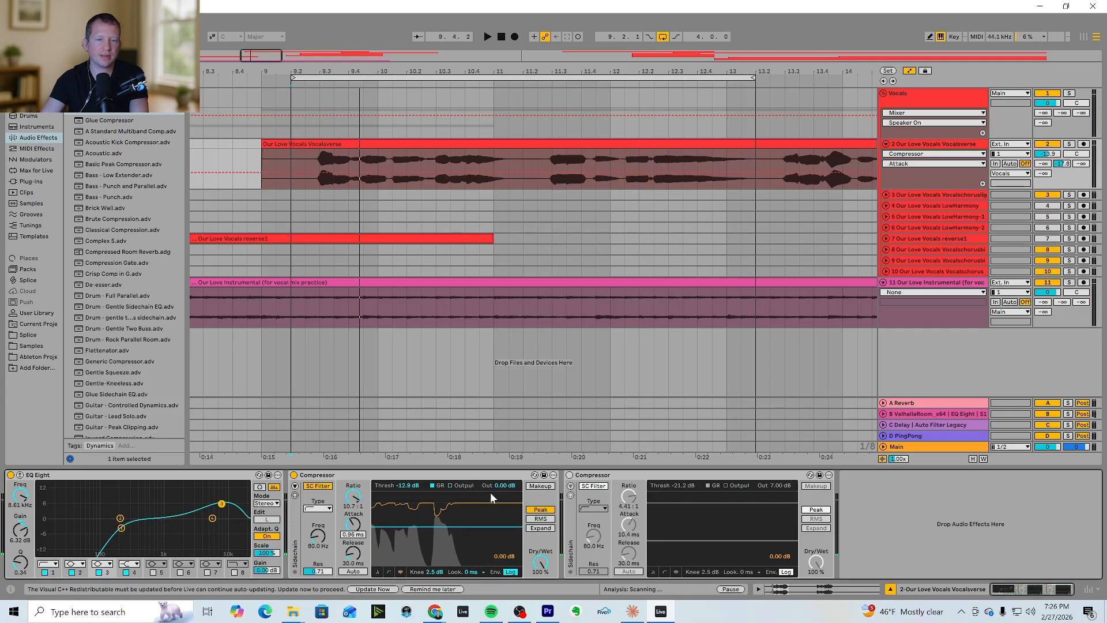
click(503, 485)
drag(503, 487, 504, 473)
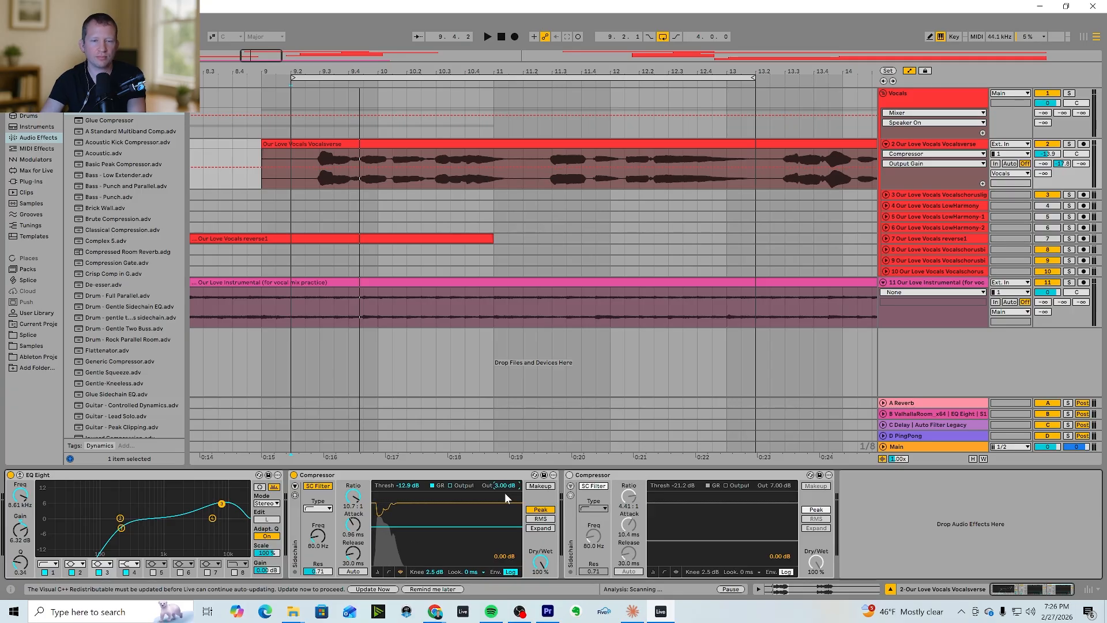
key(space)
key(space)
Enable the second Compressor and set its threshold to about -20.7 dB and output gain to about 6.19 dB during playback
click(569, 475)
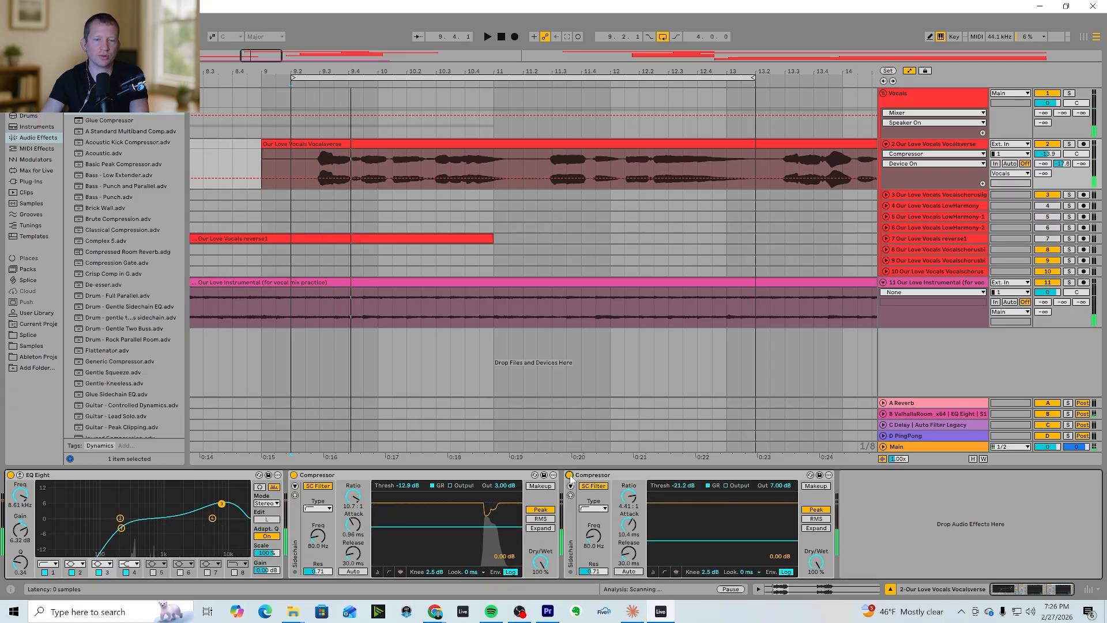
key(space)
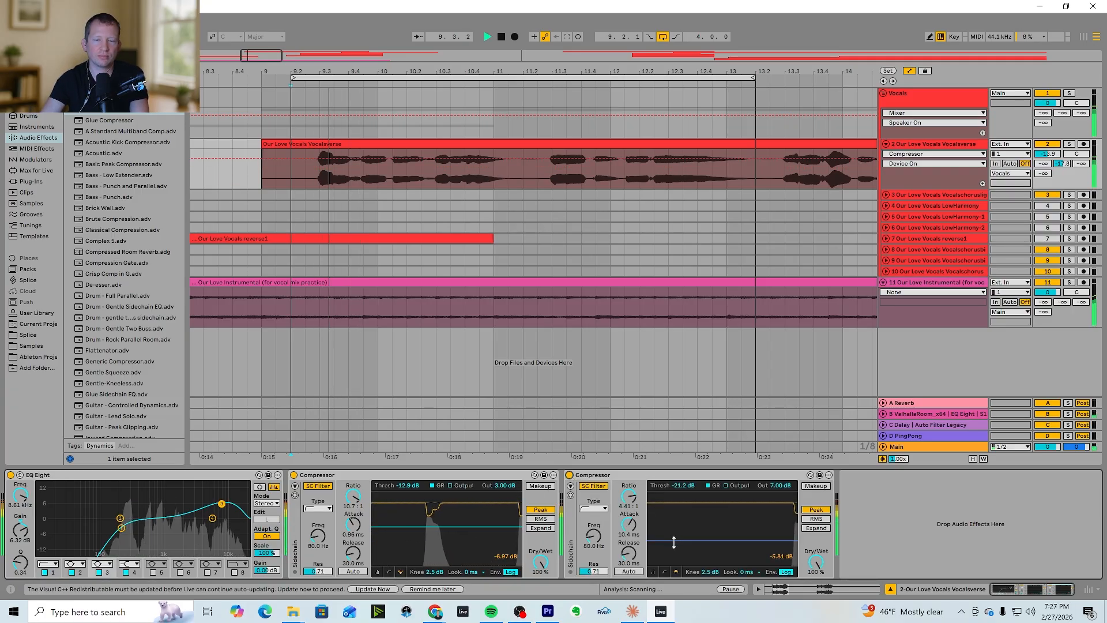
drag(674, 541, 673, 539)
drag(778, 486, 776, 489)
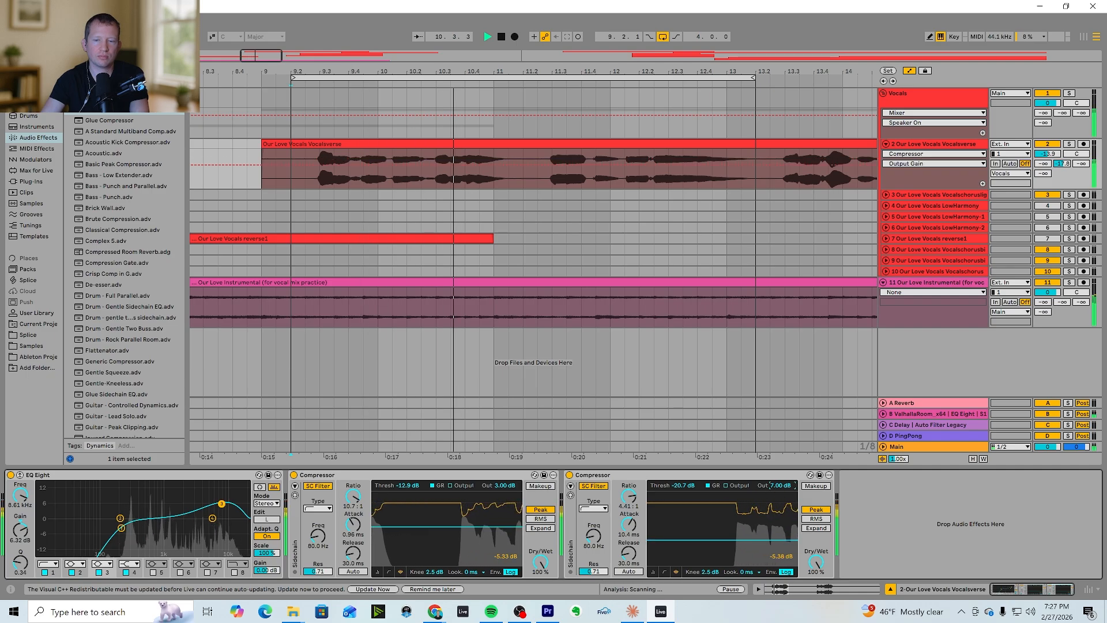
Group the two Compressors into a single Audio Effect Rack
click(326, 475)
shift+click(597, 476)
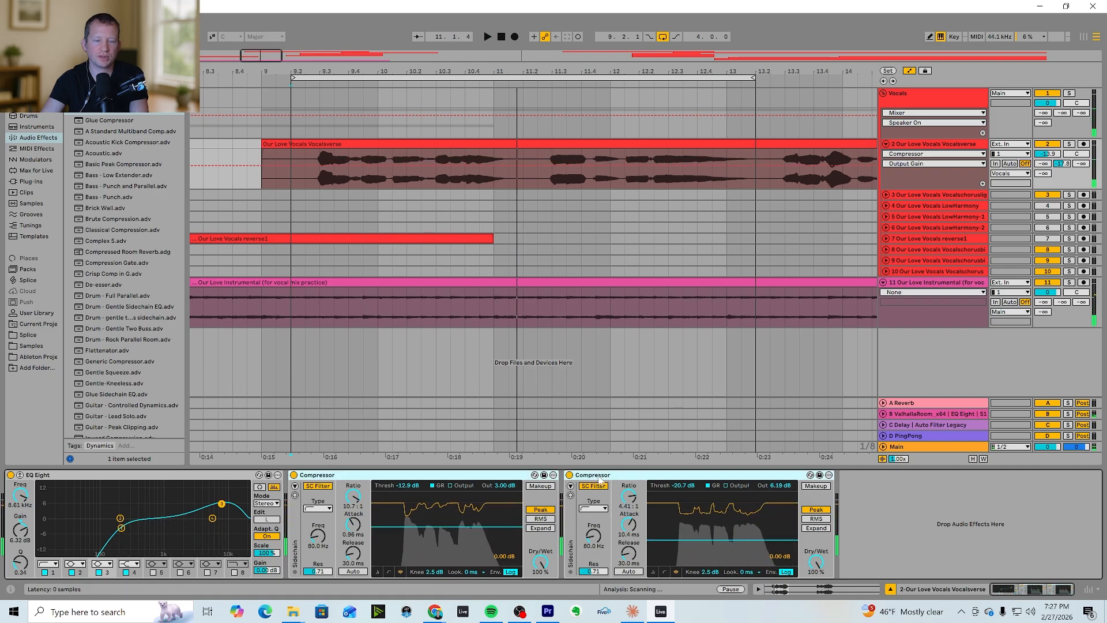
key(space)
key(ctrl+g)
Adjust the second Compressor's threshold to about -20.2 dB while playing the looped vocal
key(space)
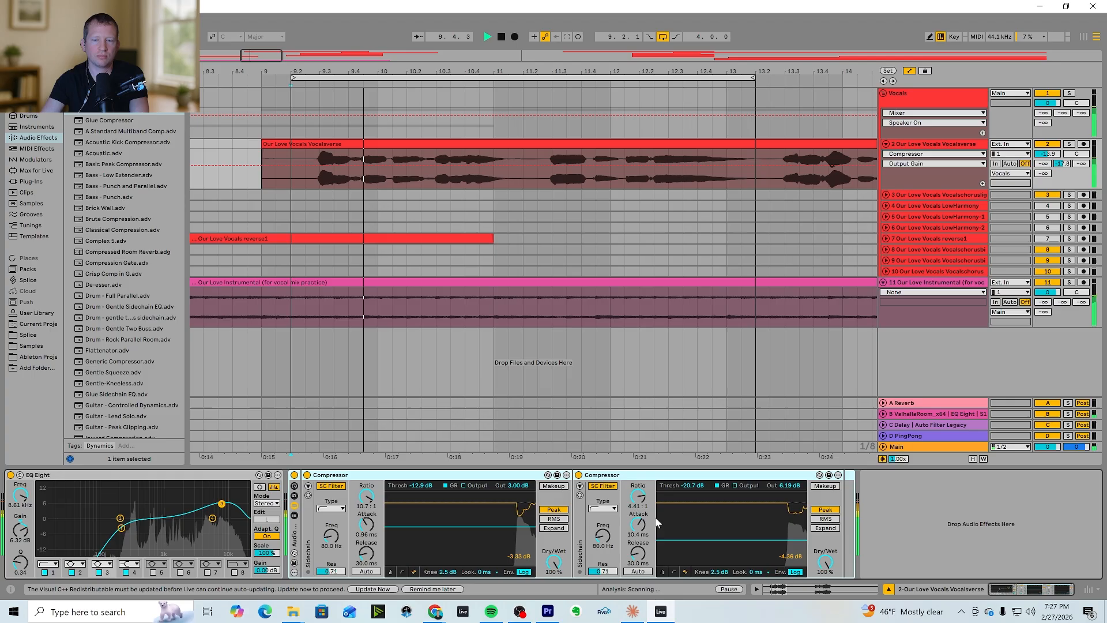
drag(731, 541, 727, 539)
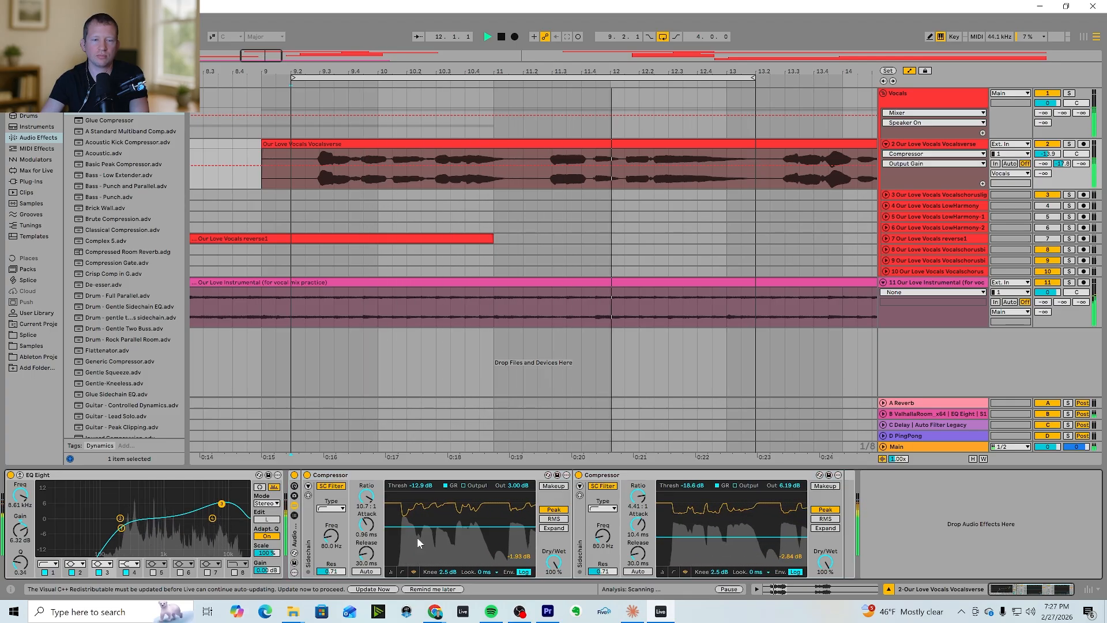
click(372, 538)
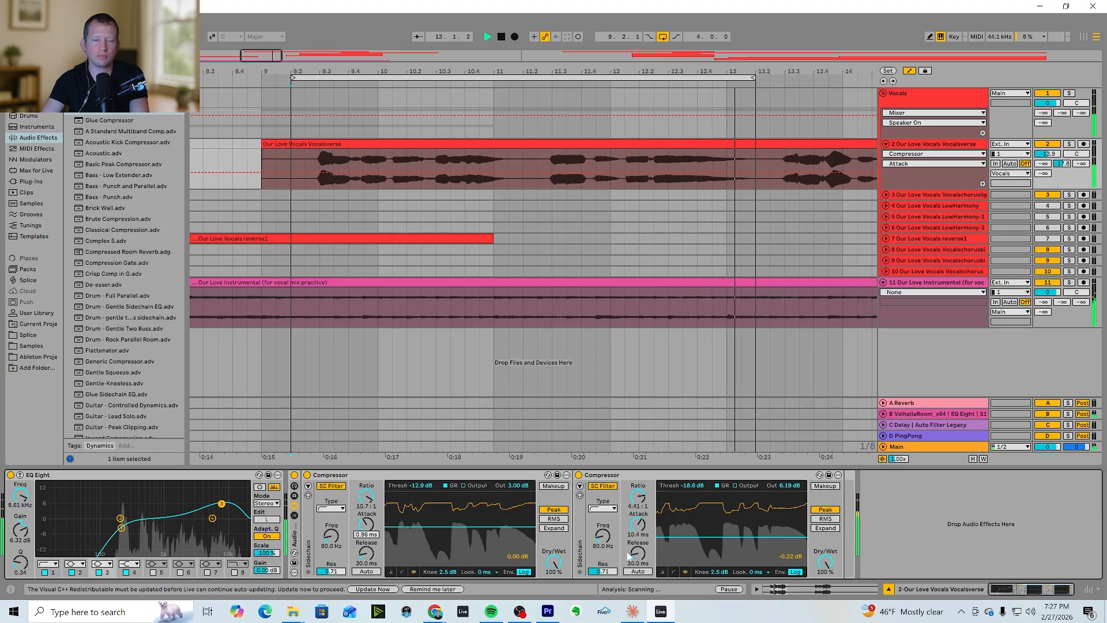
drag(713, 540, 713, 543)
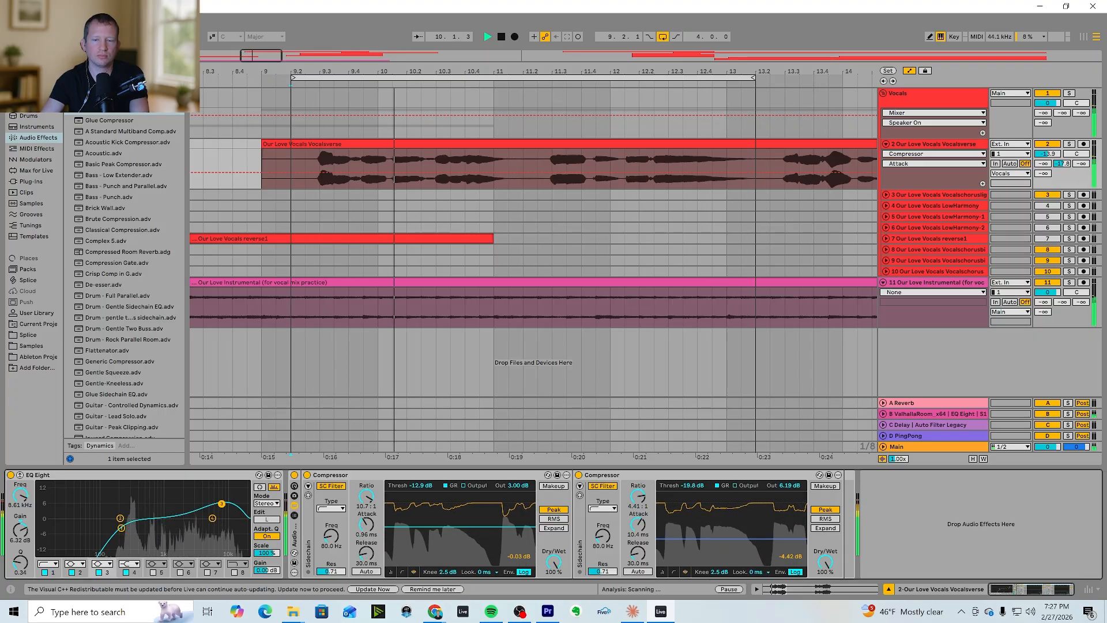
key(space)
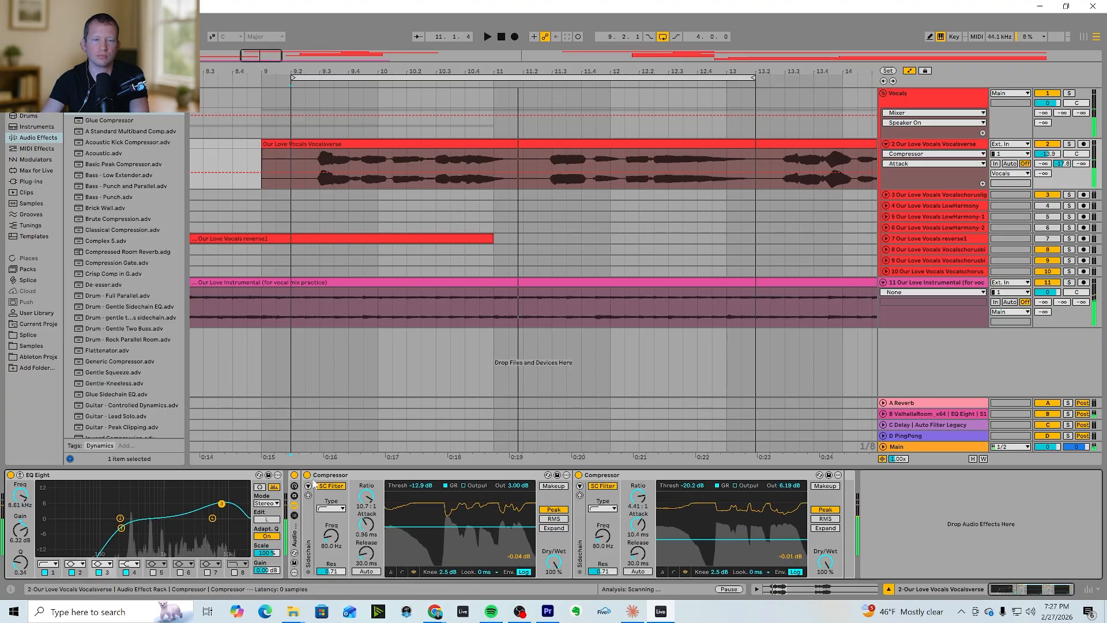
Play the looped vocal and compare it with the Audio Effect Rack bypassed and enabled
click(294, 476)
click(294, 476)
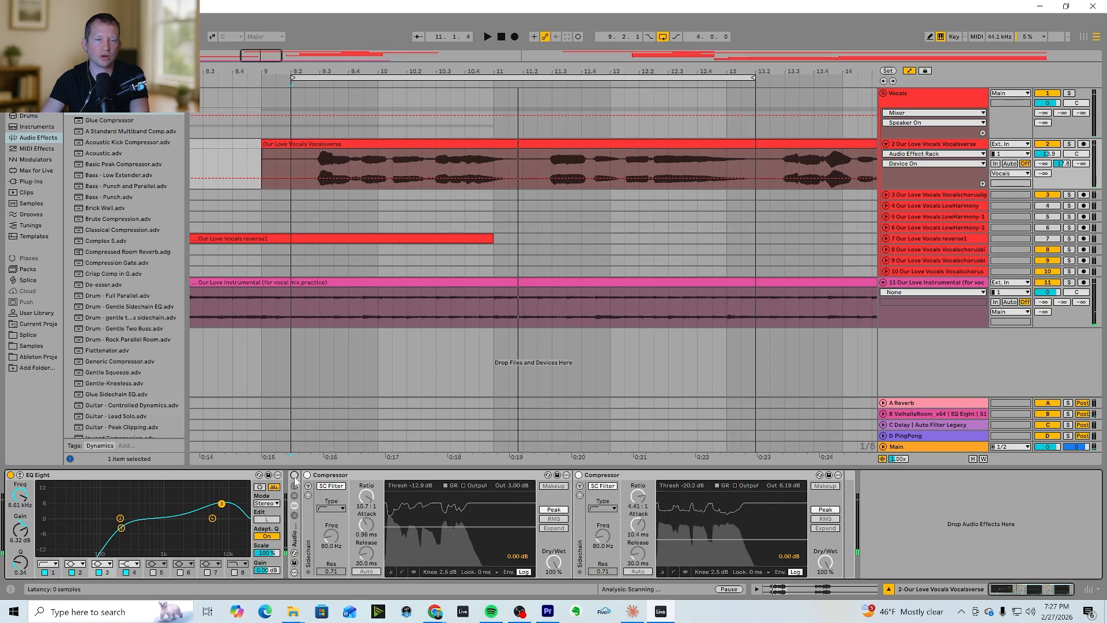
key(space)
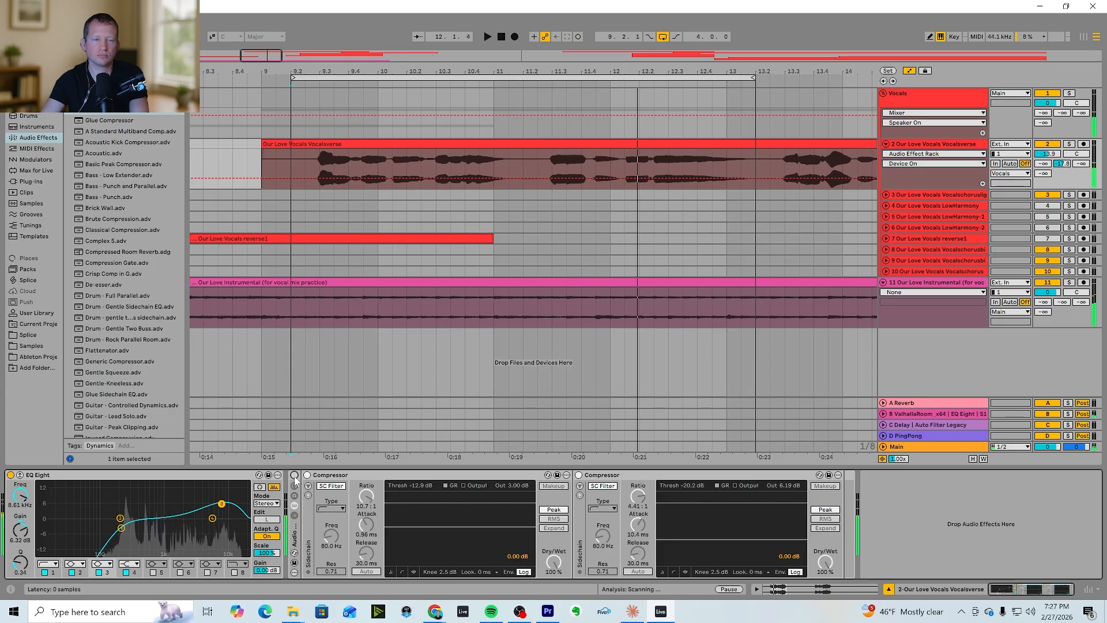
click(294, 476)
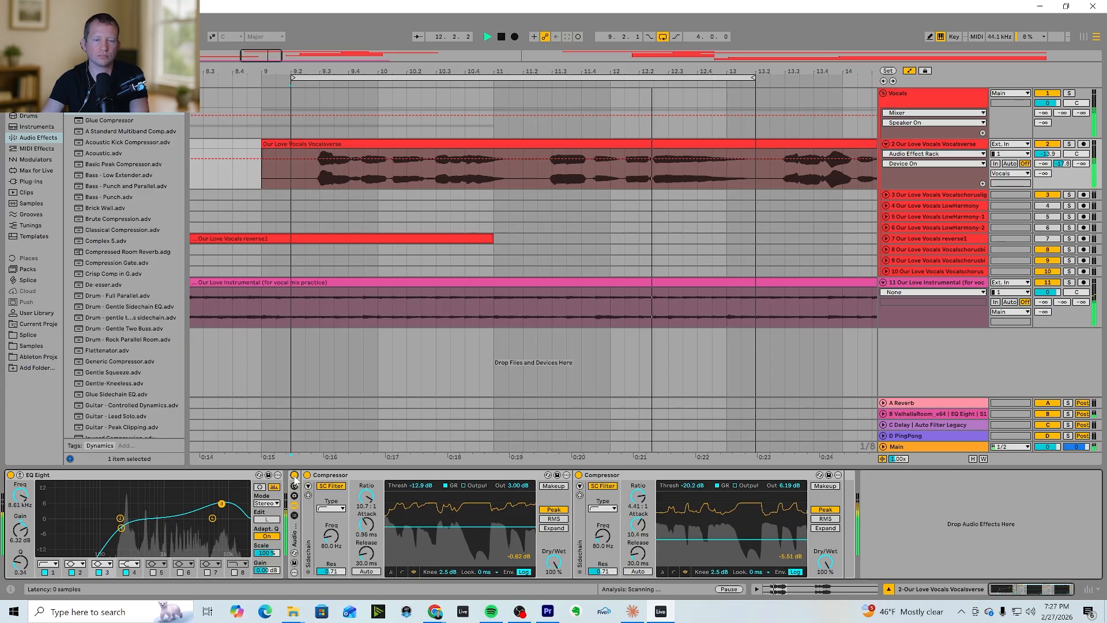
key(space)
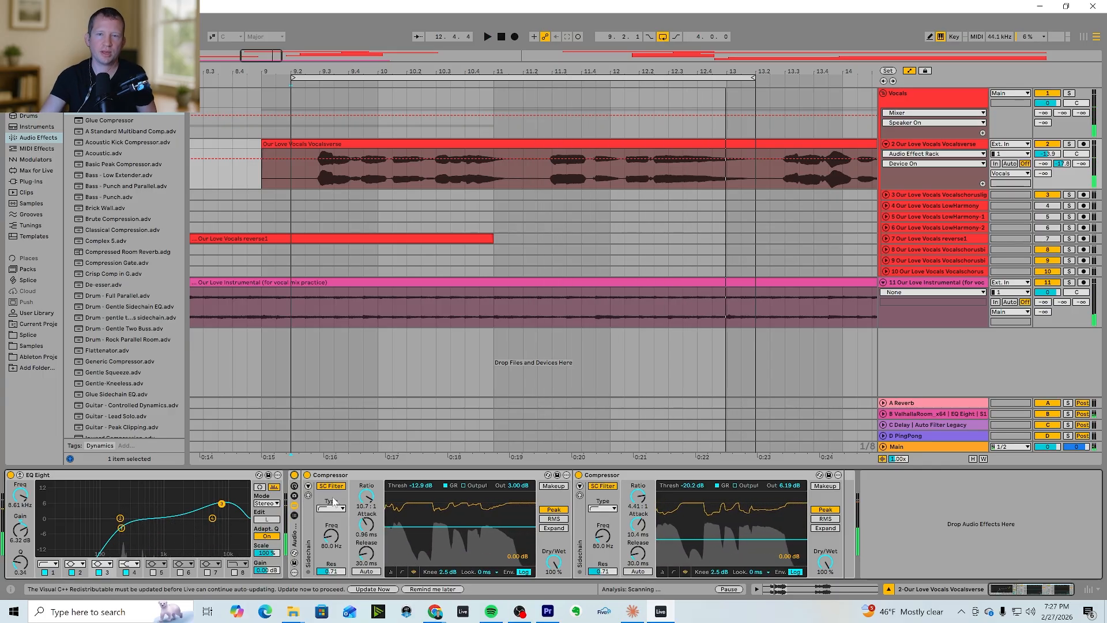